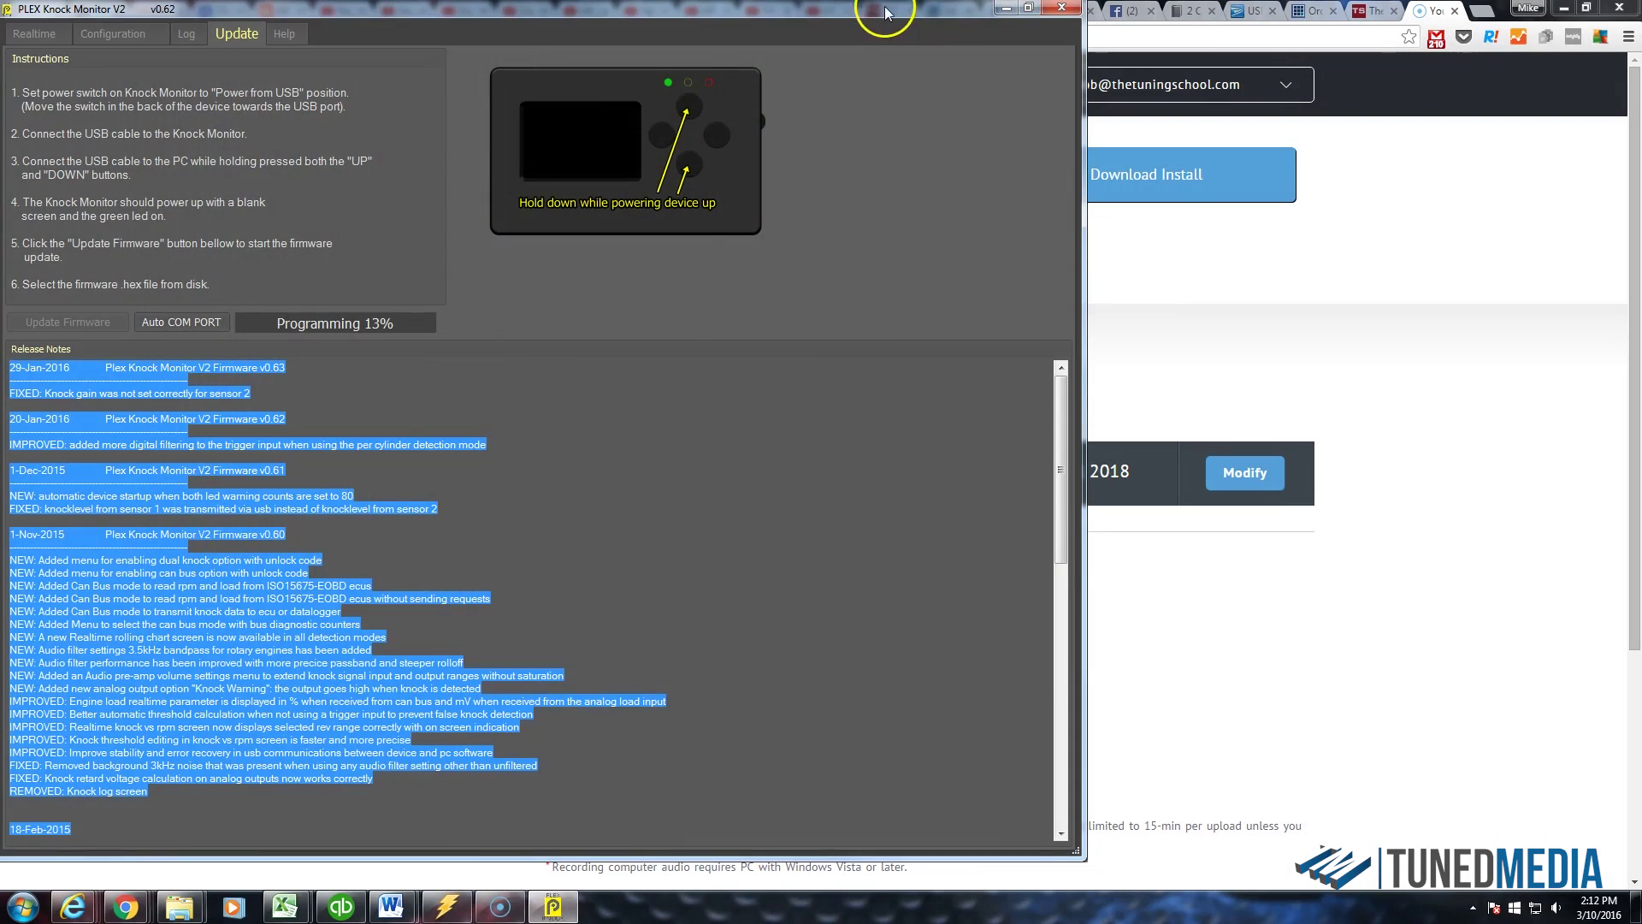
Step: Highlight the entry for firmware v0.63, dated 29-Jan-2016, in the release notes
mouse_move(885, 10)
mouse_down()
mouse_move(1040, 10)
mouse_move(872, 8)
mouse_up()
click(933, 11)
click(252, 415)
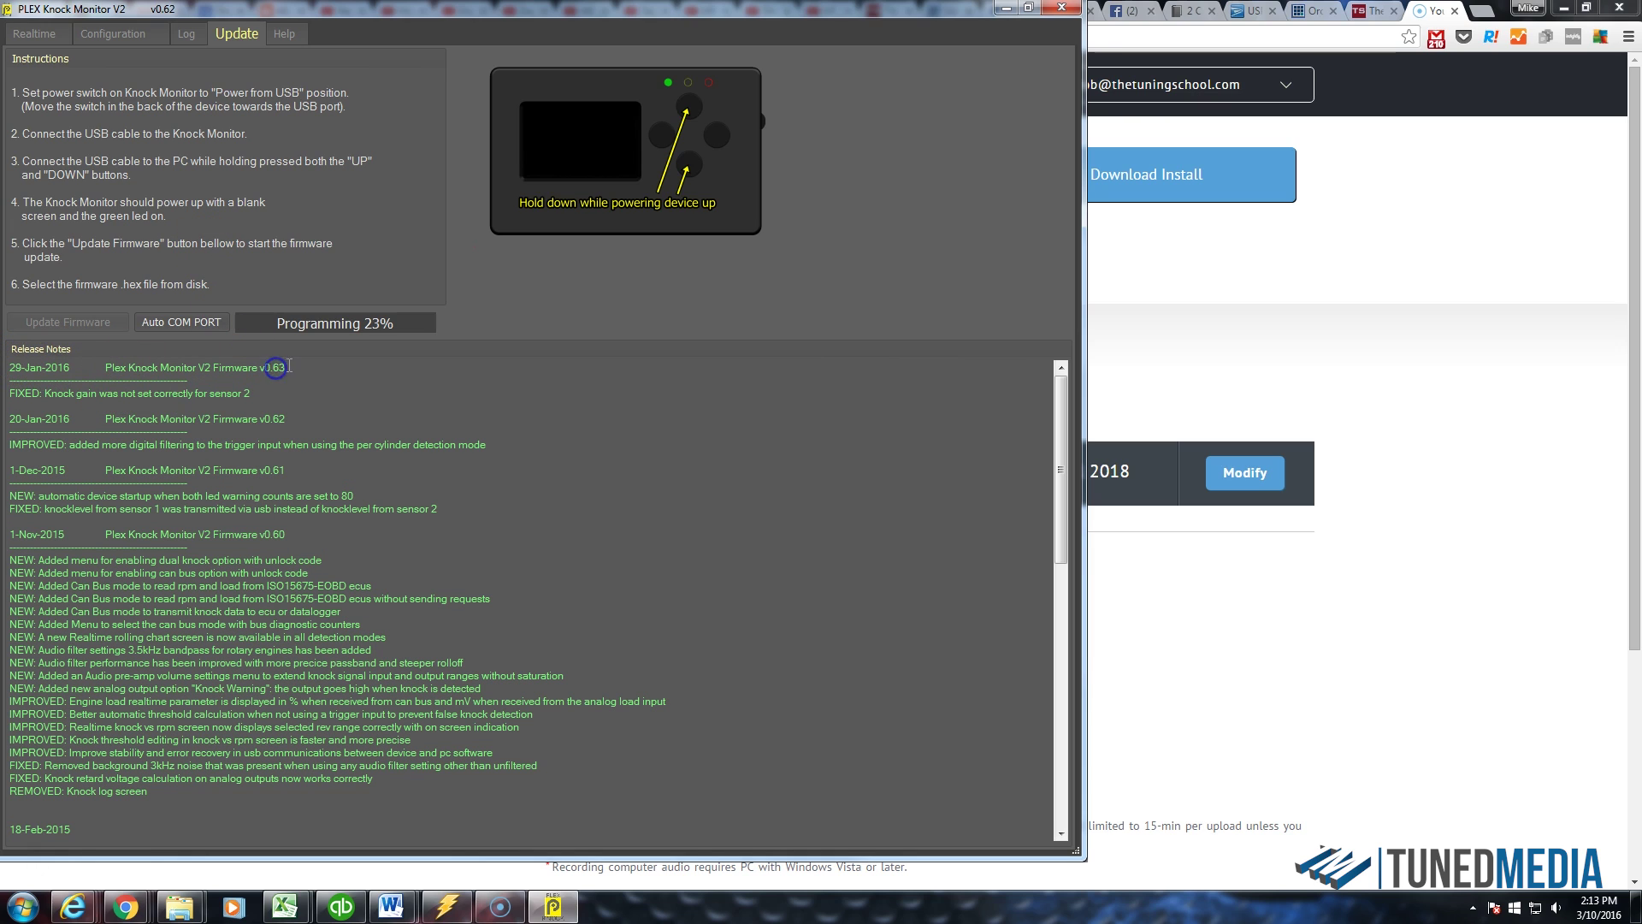
drag(289, 368, 7, 355)
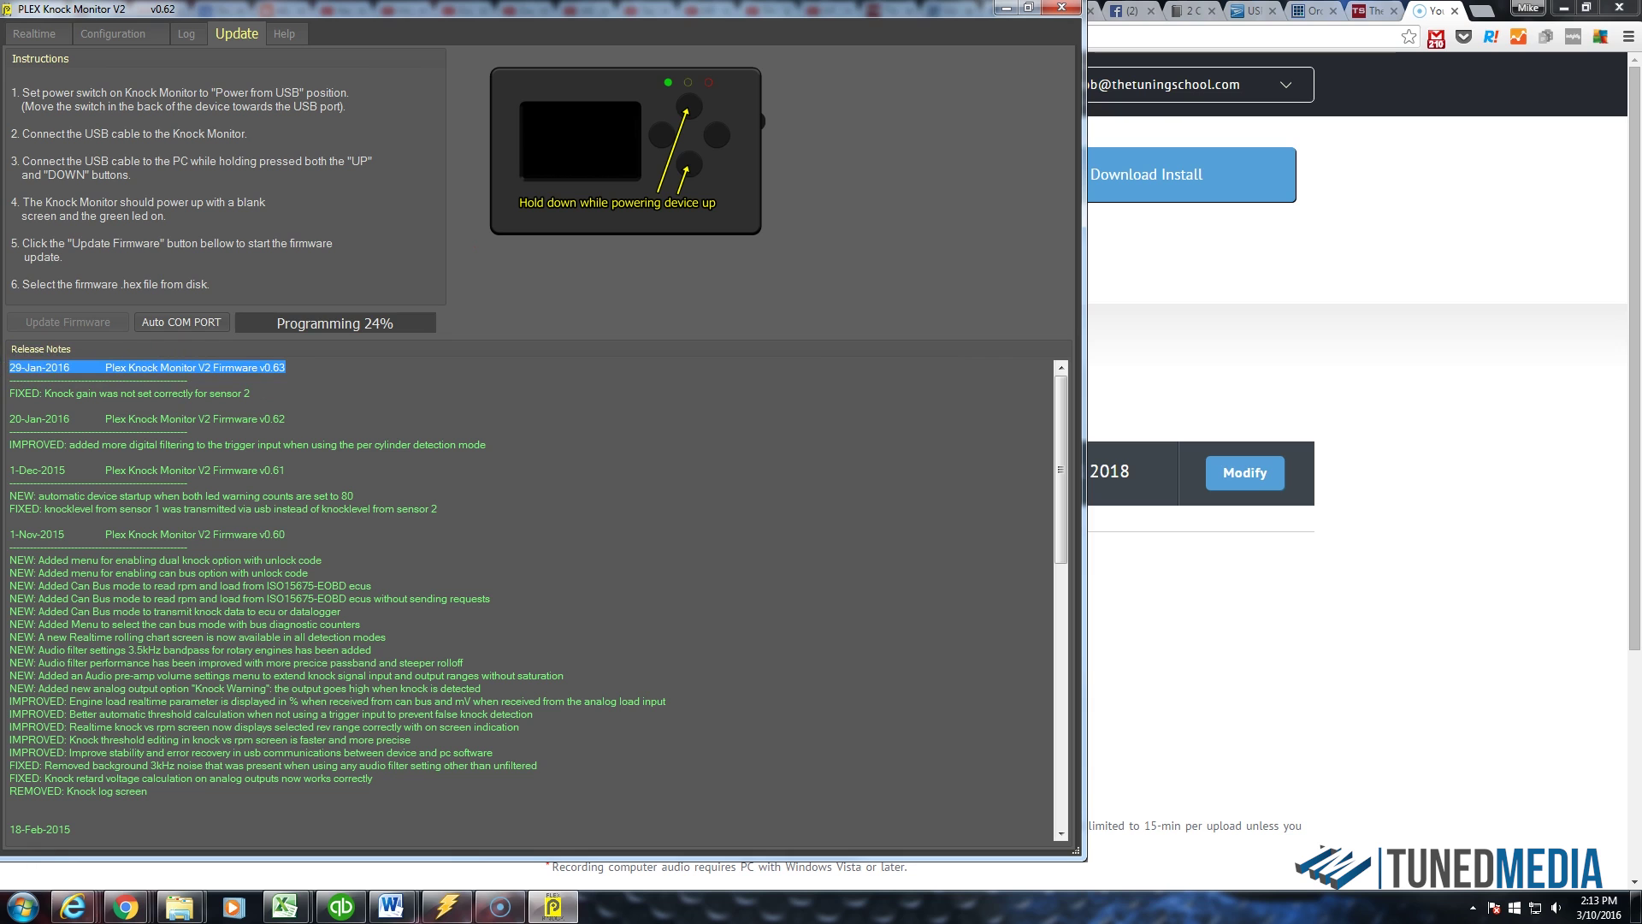
Step: Set the configuration's knock frequency to 8950Hz 60mm
click(70, 207)
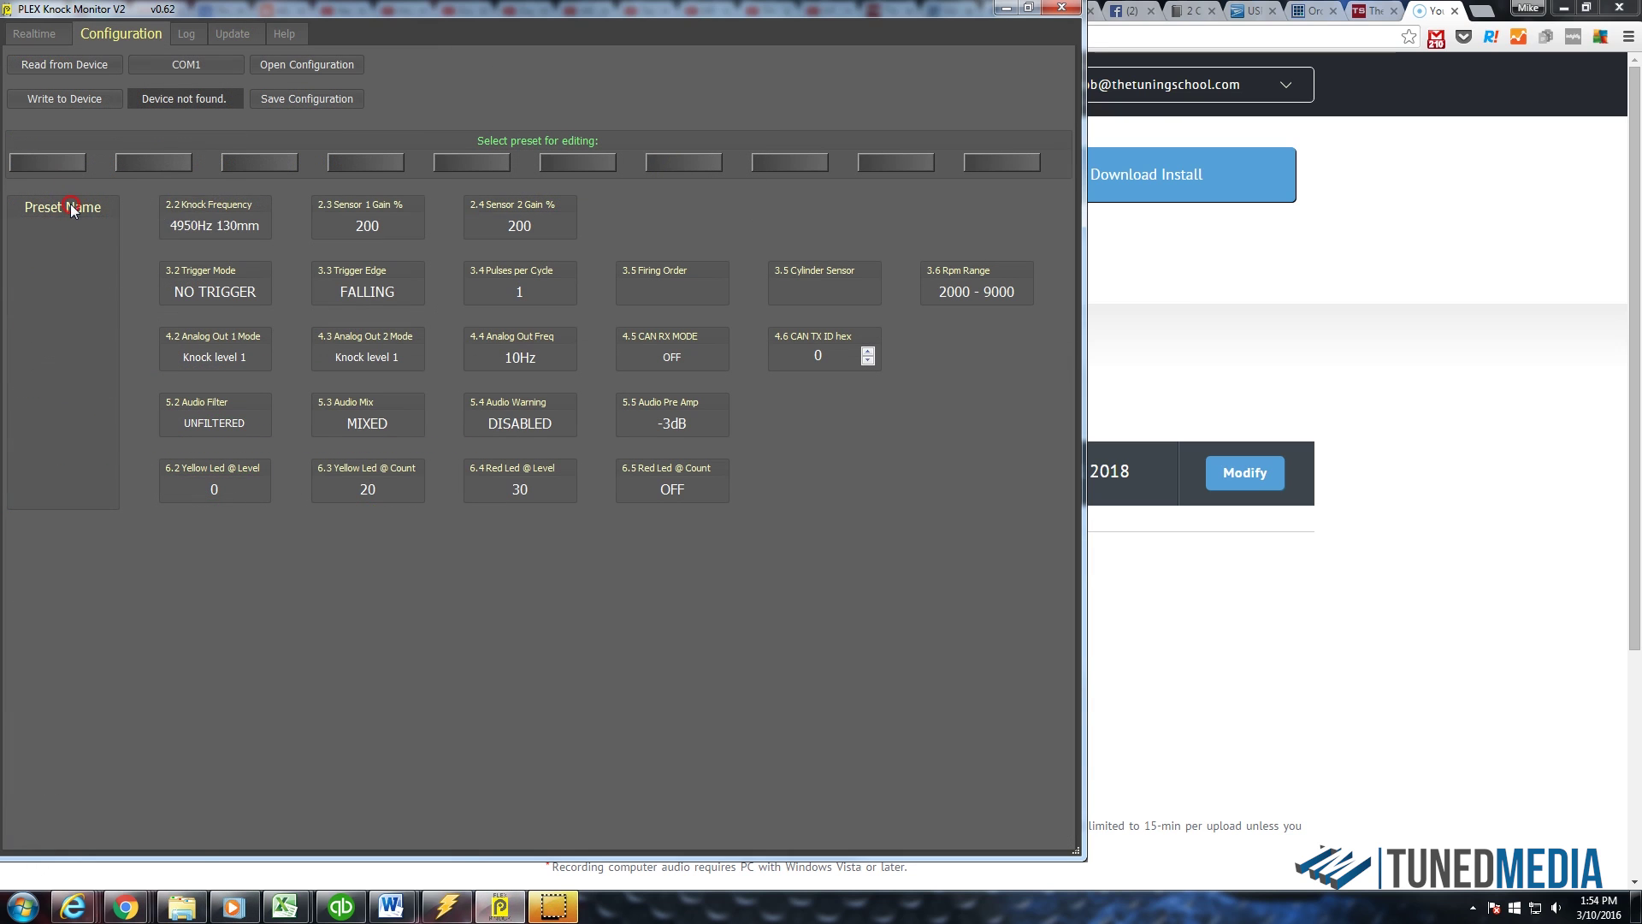
click(216, 219)
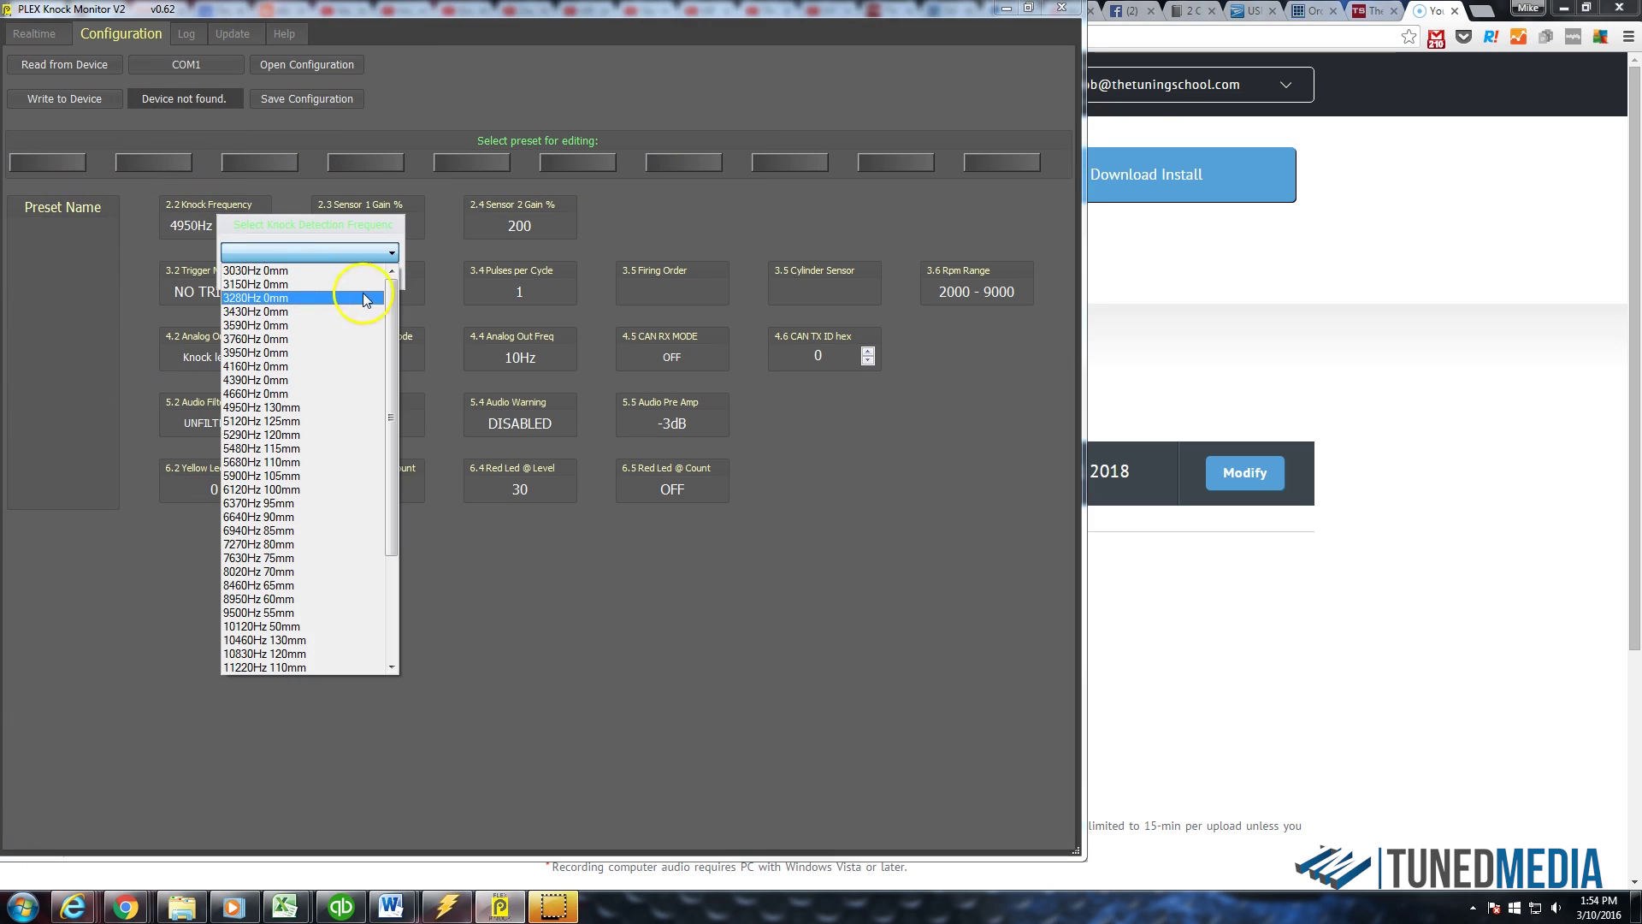
drag(387, 289, 284, 453)
click(284, 448)
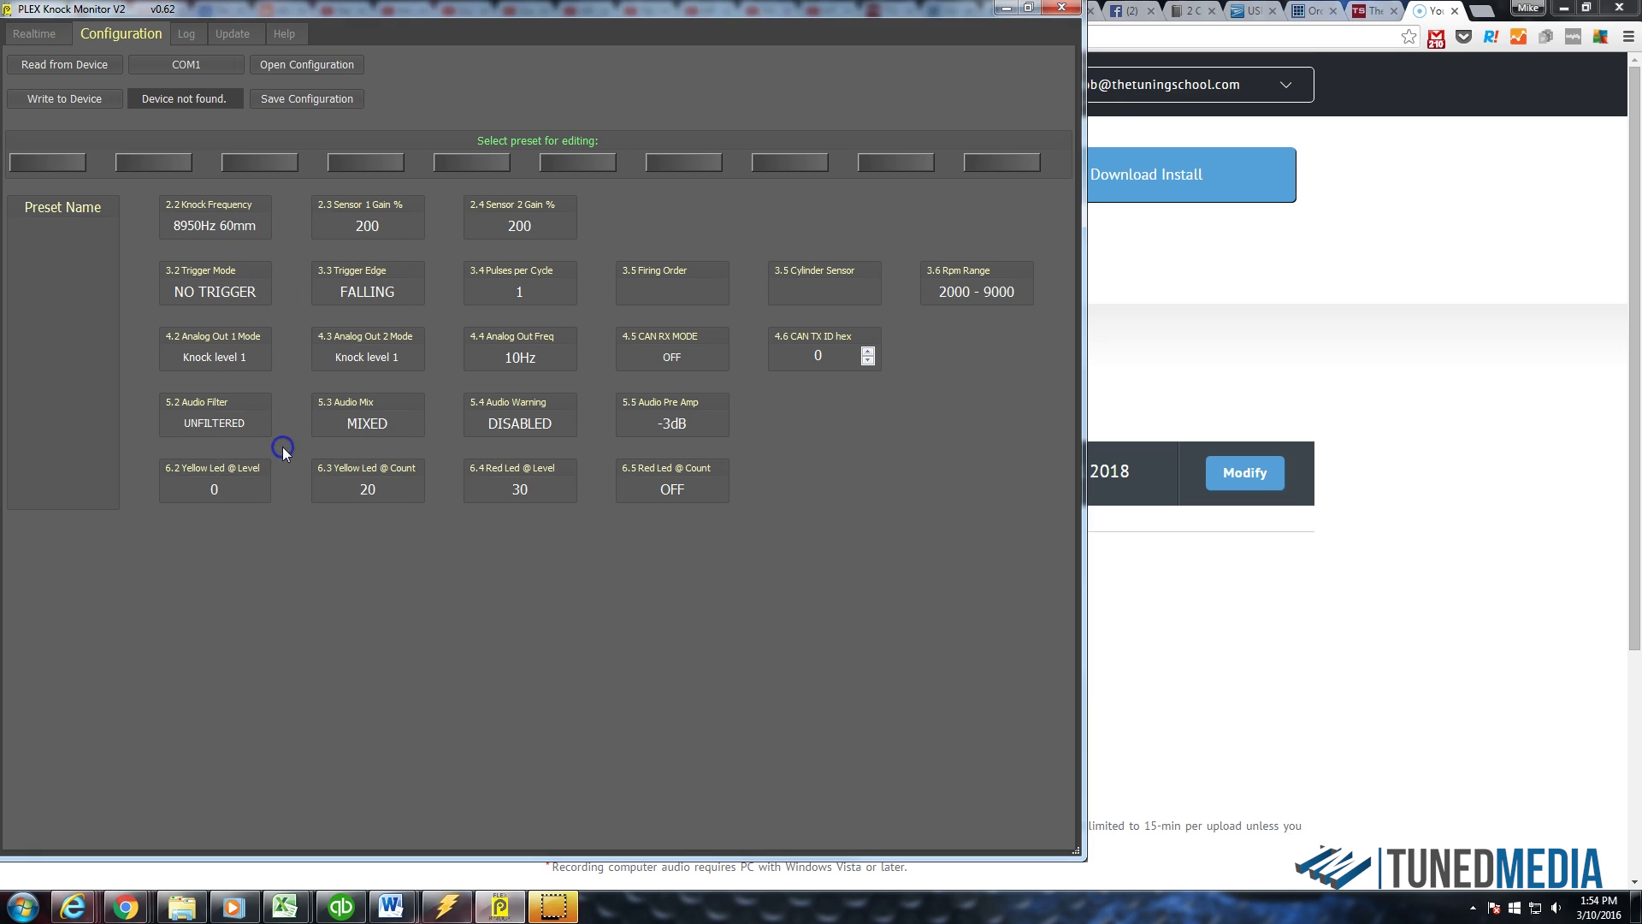
Step: Set the knock sensor gains to 160% for sensor 1 and 178% for sensor 2
click(374, 225)
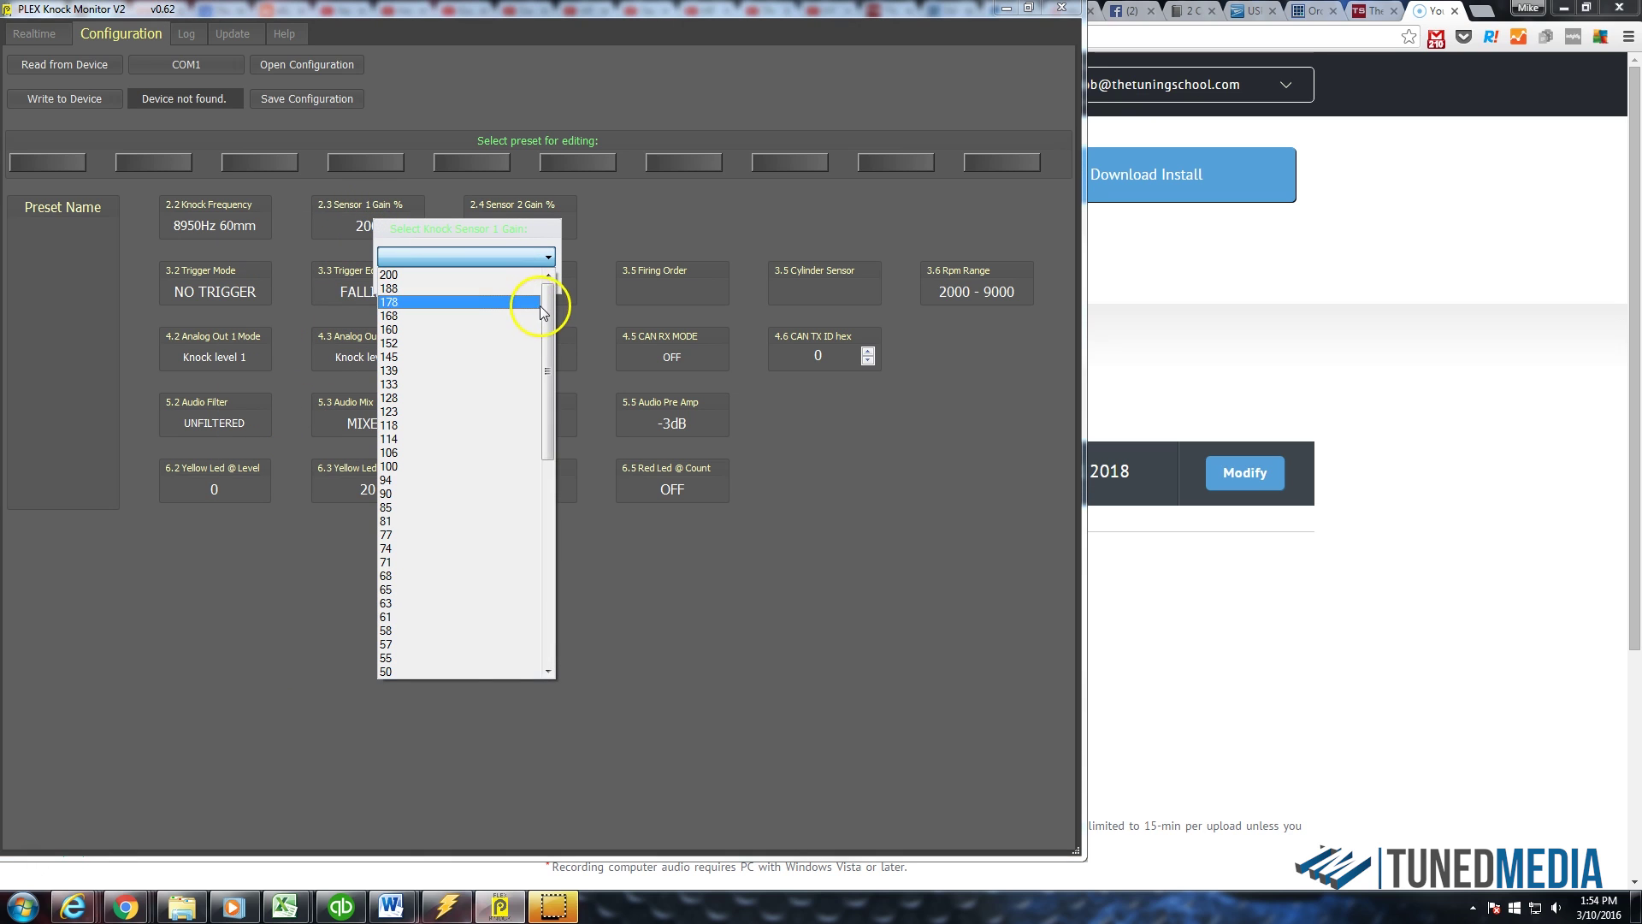
click(419, 334)
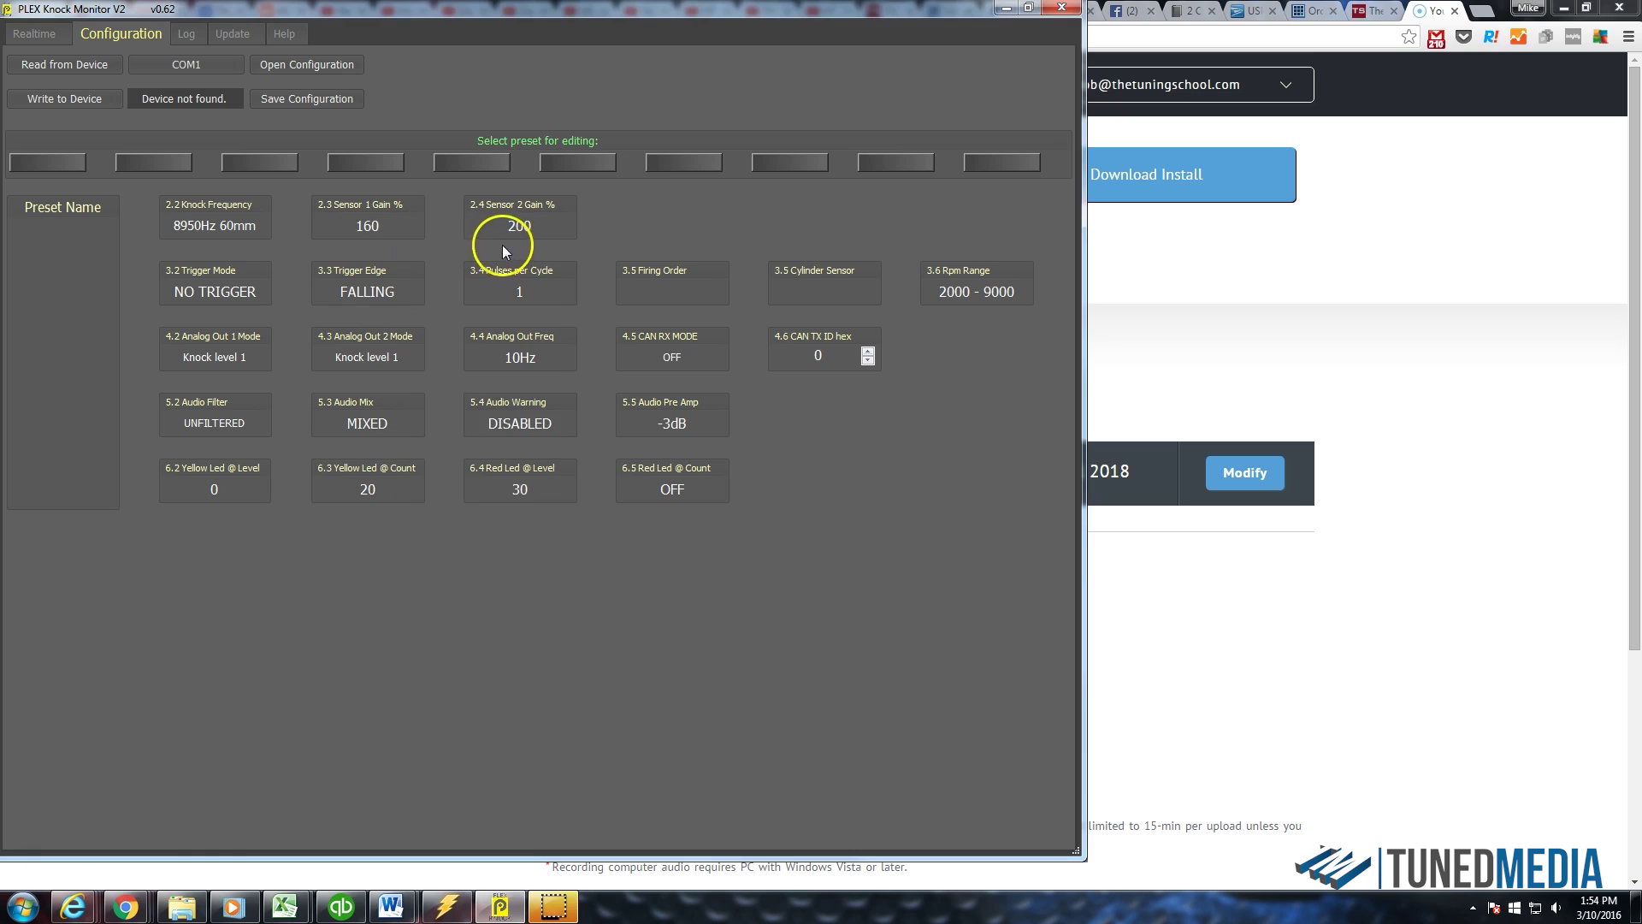
click(522, 227)
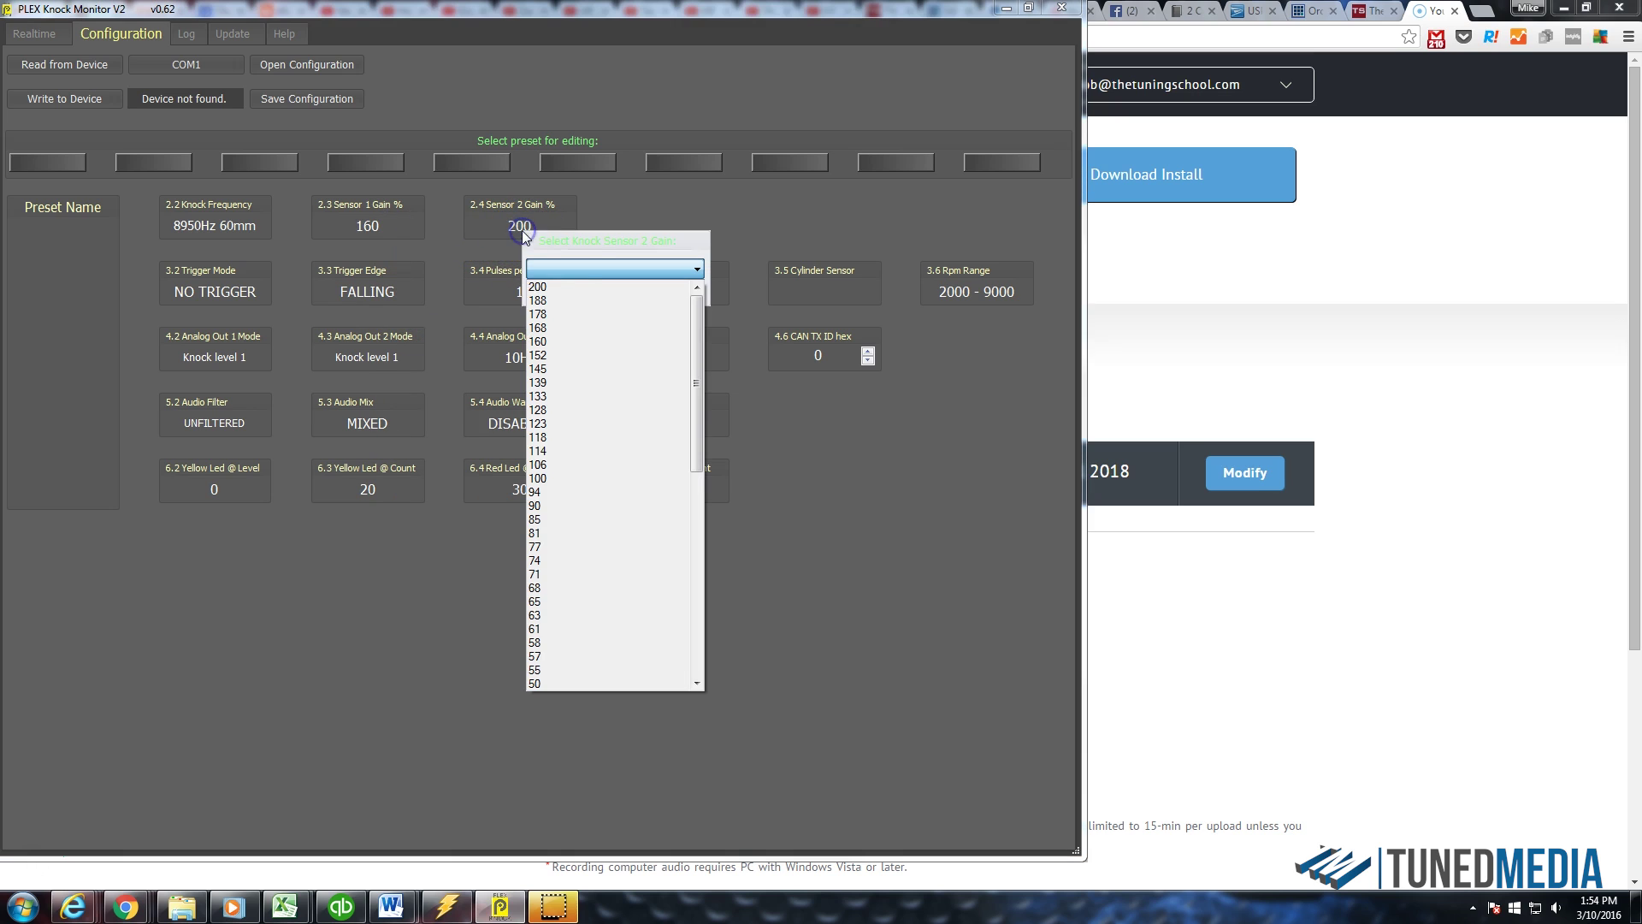
click(556, 315)
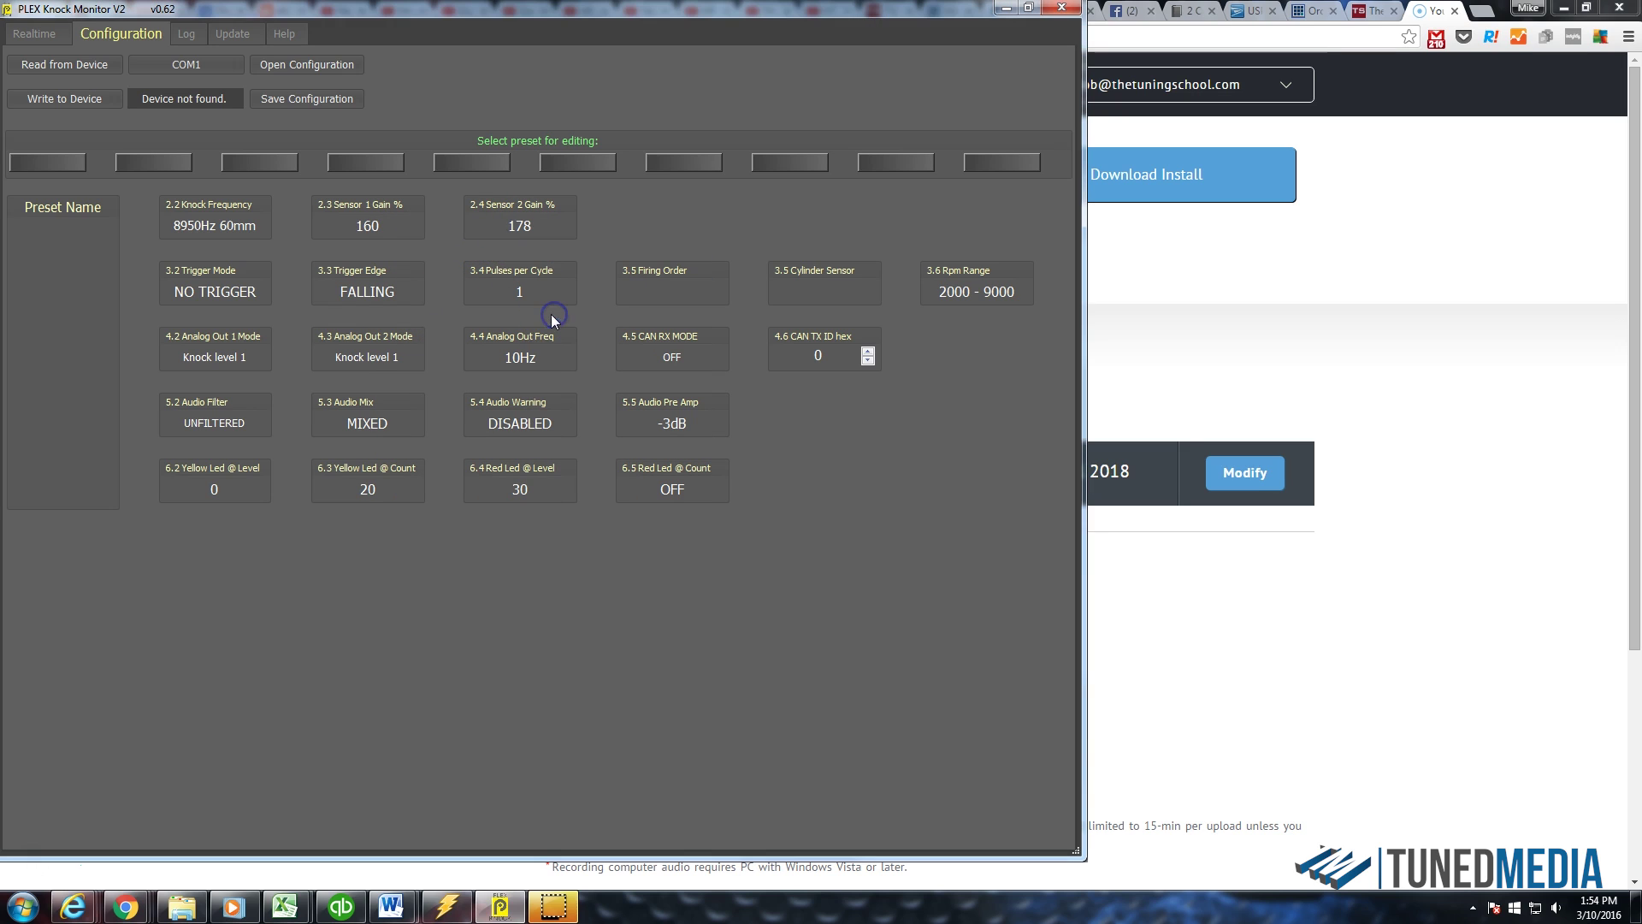
Step: Set the trigger mode to RPM TRIGGER and the trigger edge to RISING
click(238, 282)
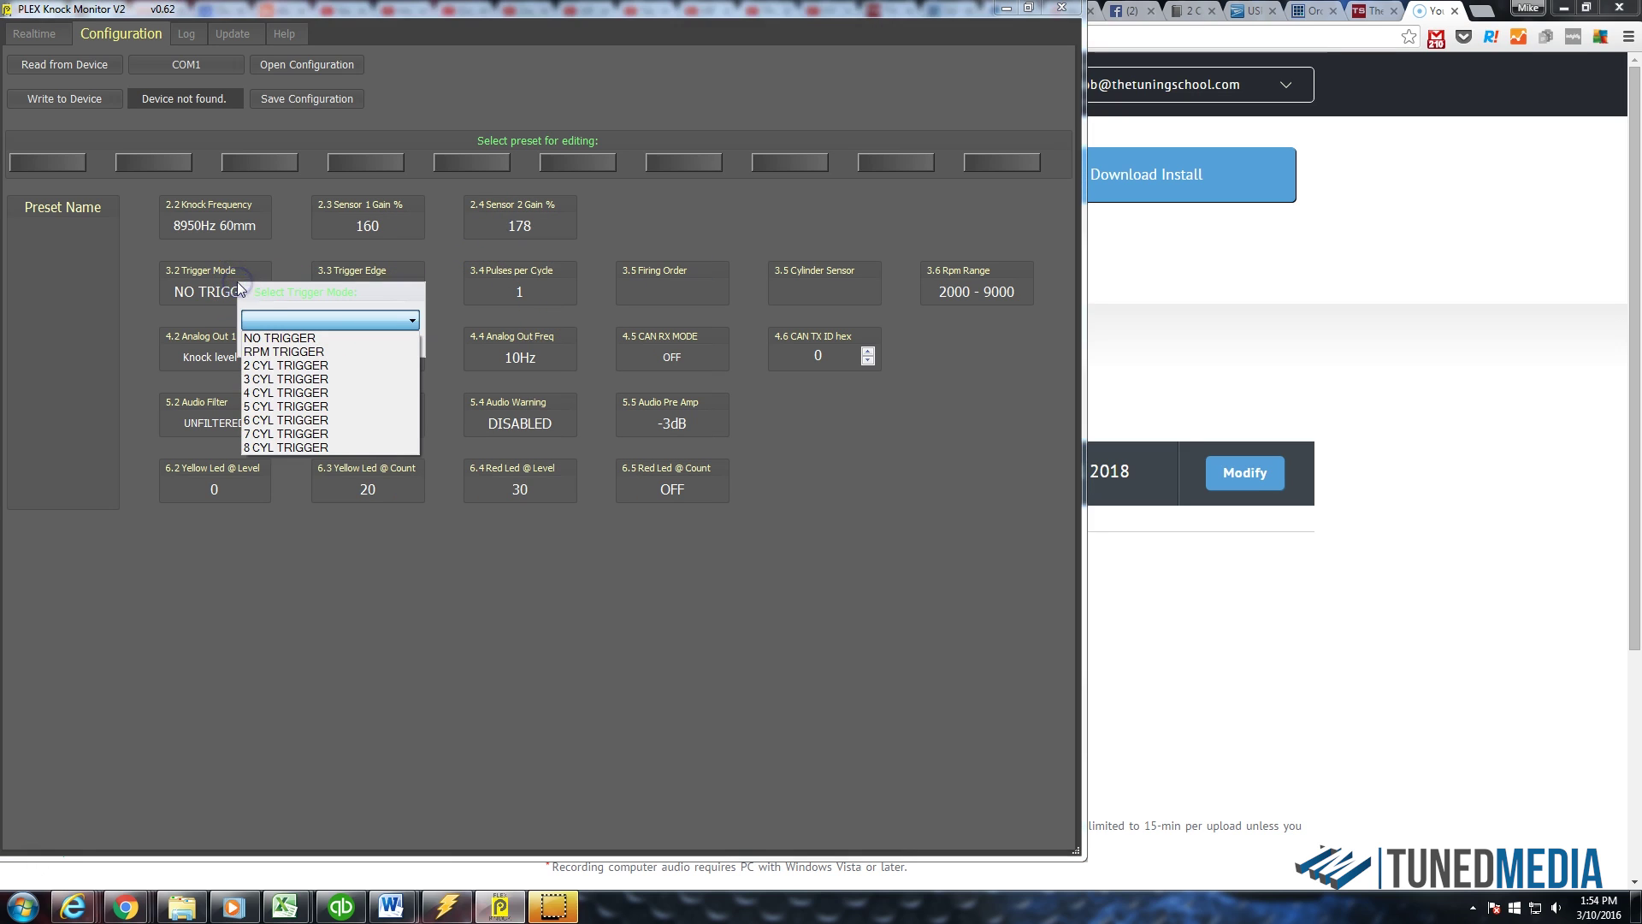
click(271, 352)
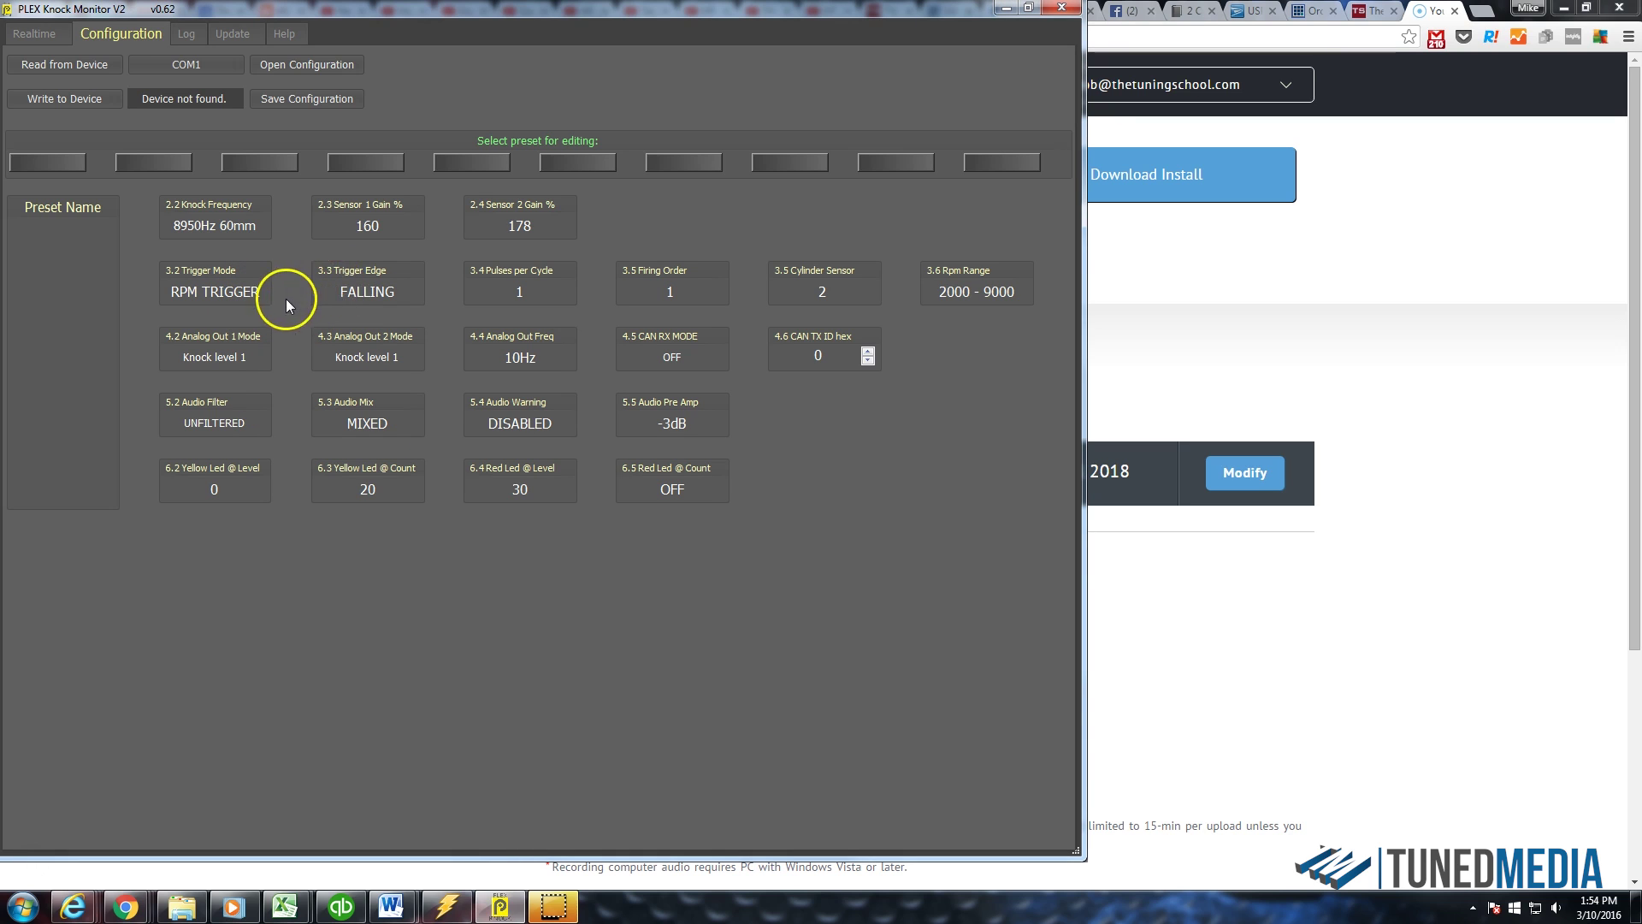
click(355, 297)
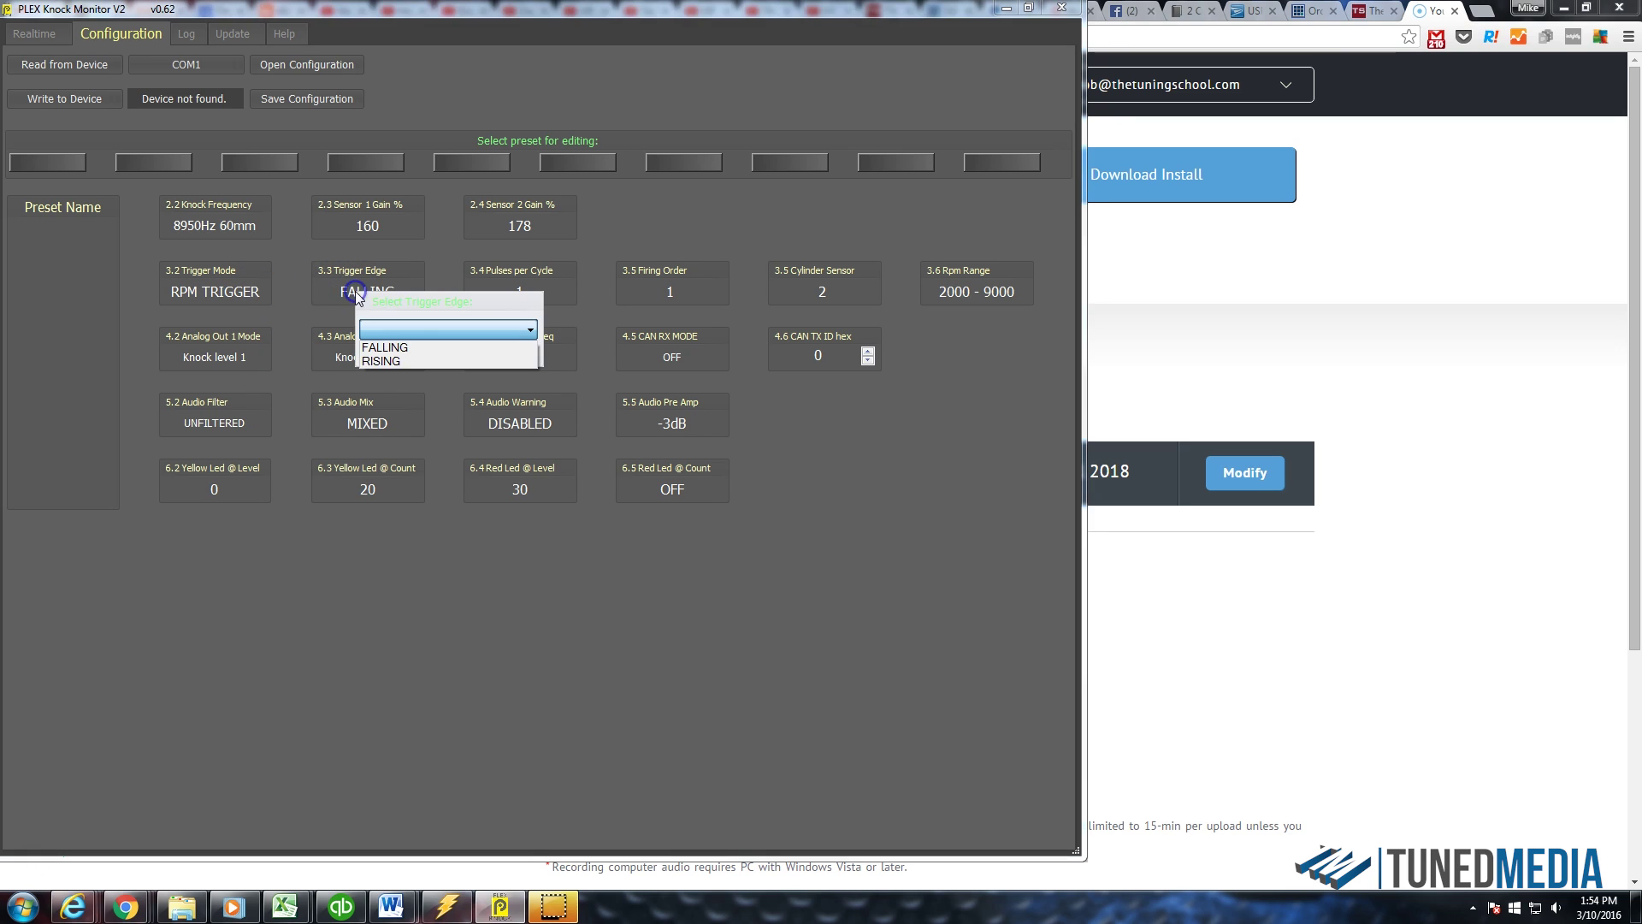
click(381, 361)
Step: Set the pulses per cycle to 2 and open the firing order for editing
click(510, 299)
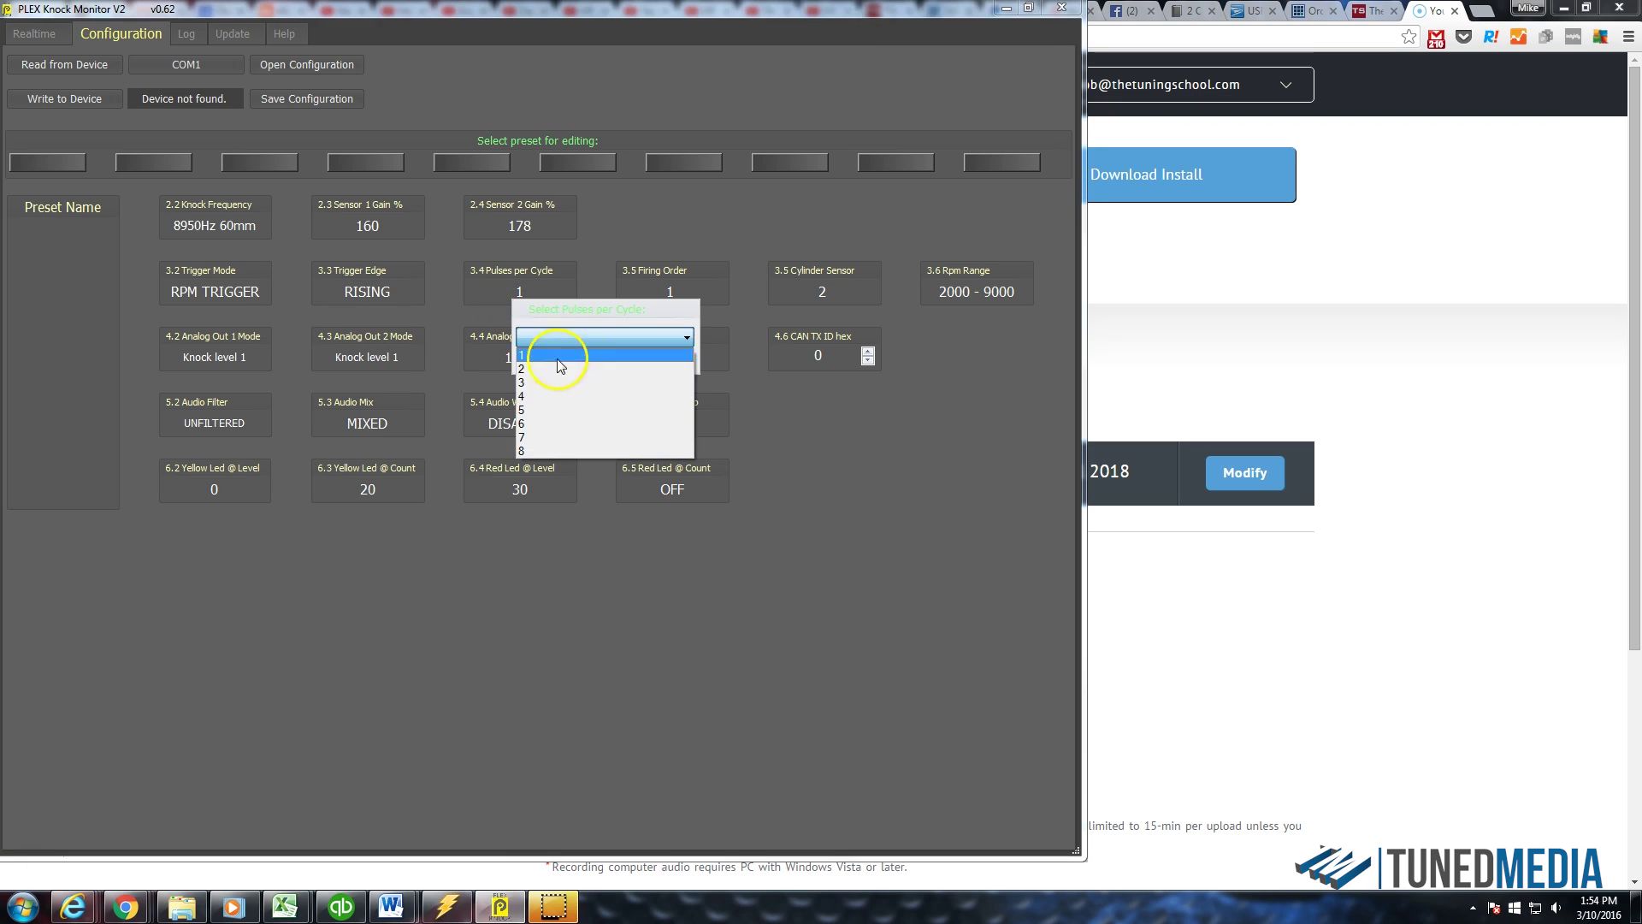
click(550, 351)
click(679, 296)
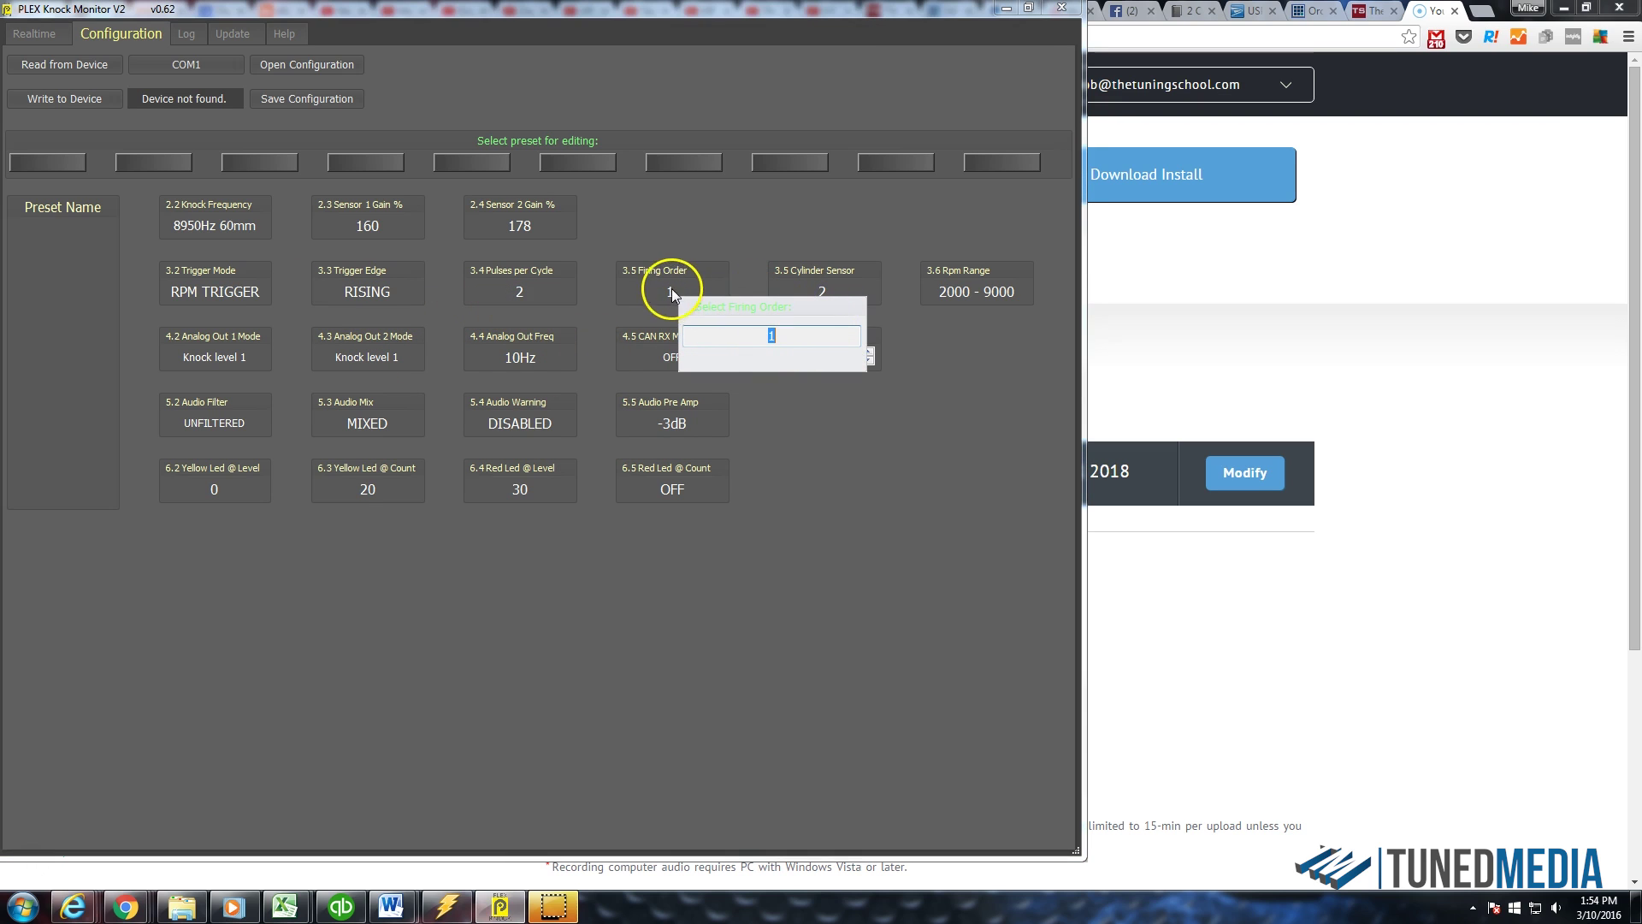
click(790, 340)
click(828, 337)
click(658, 398)
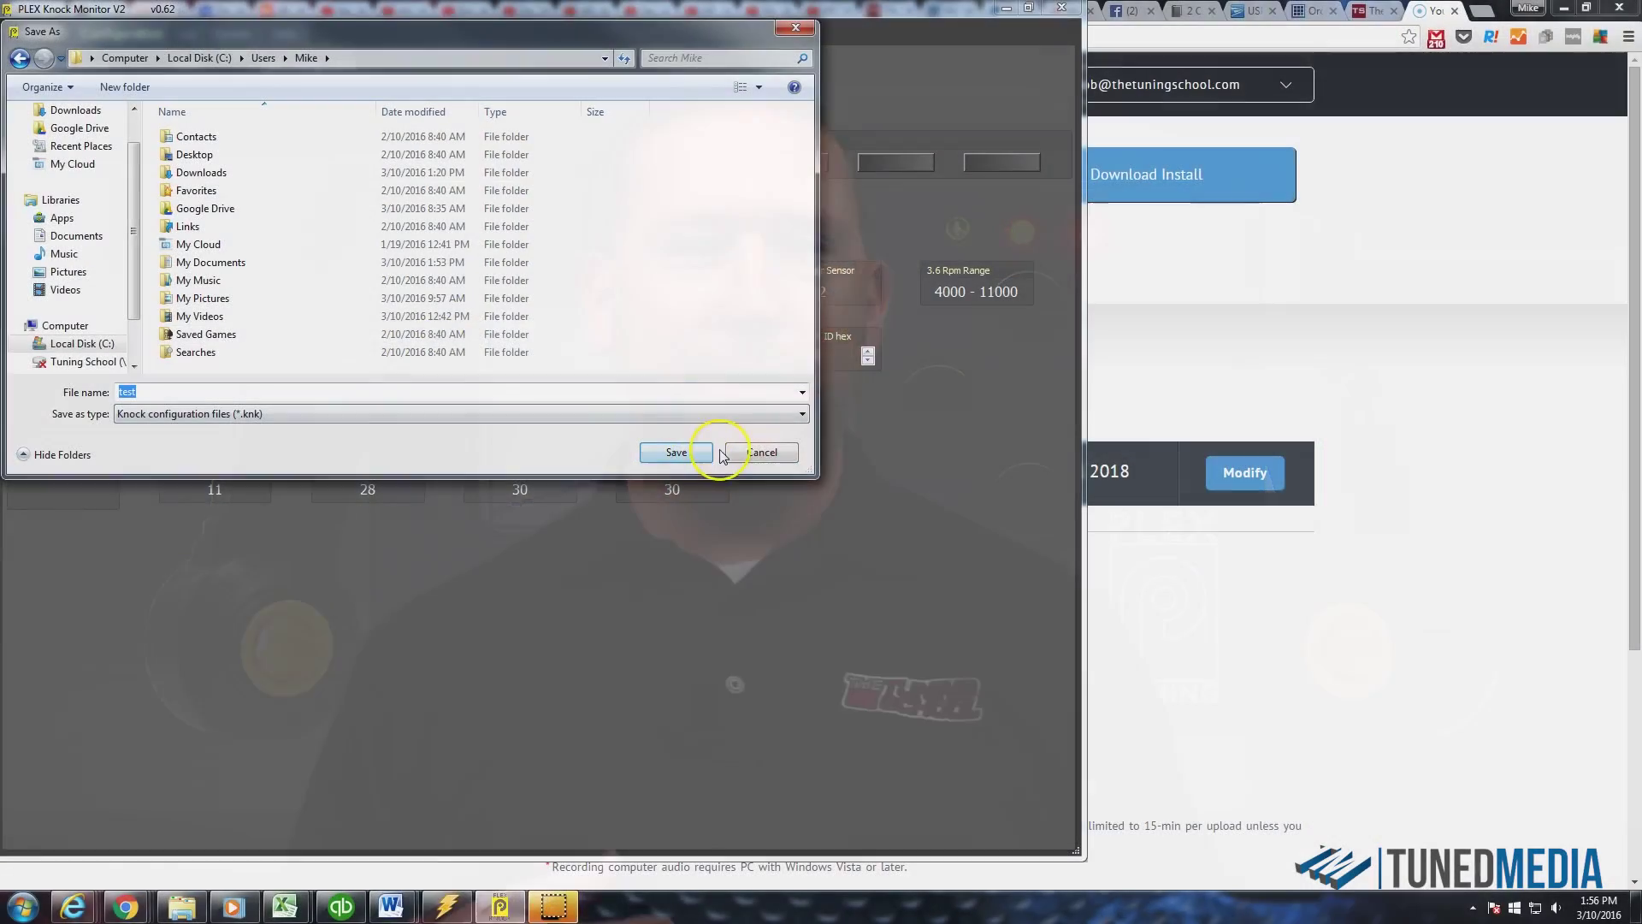
Step: Dismiss saving the configuration file and view the knock log by Knock Level Max and by Knock Count
click(723, 451)
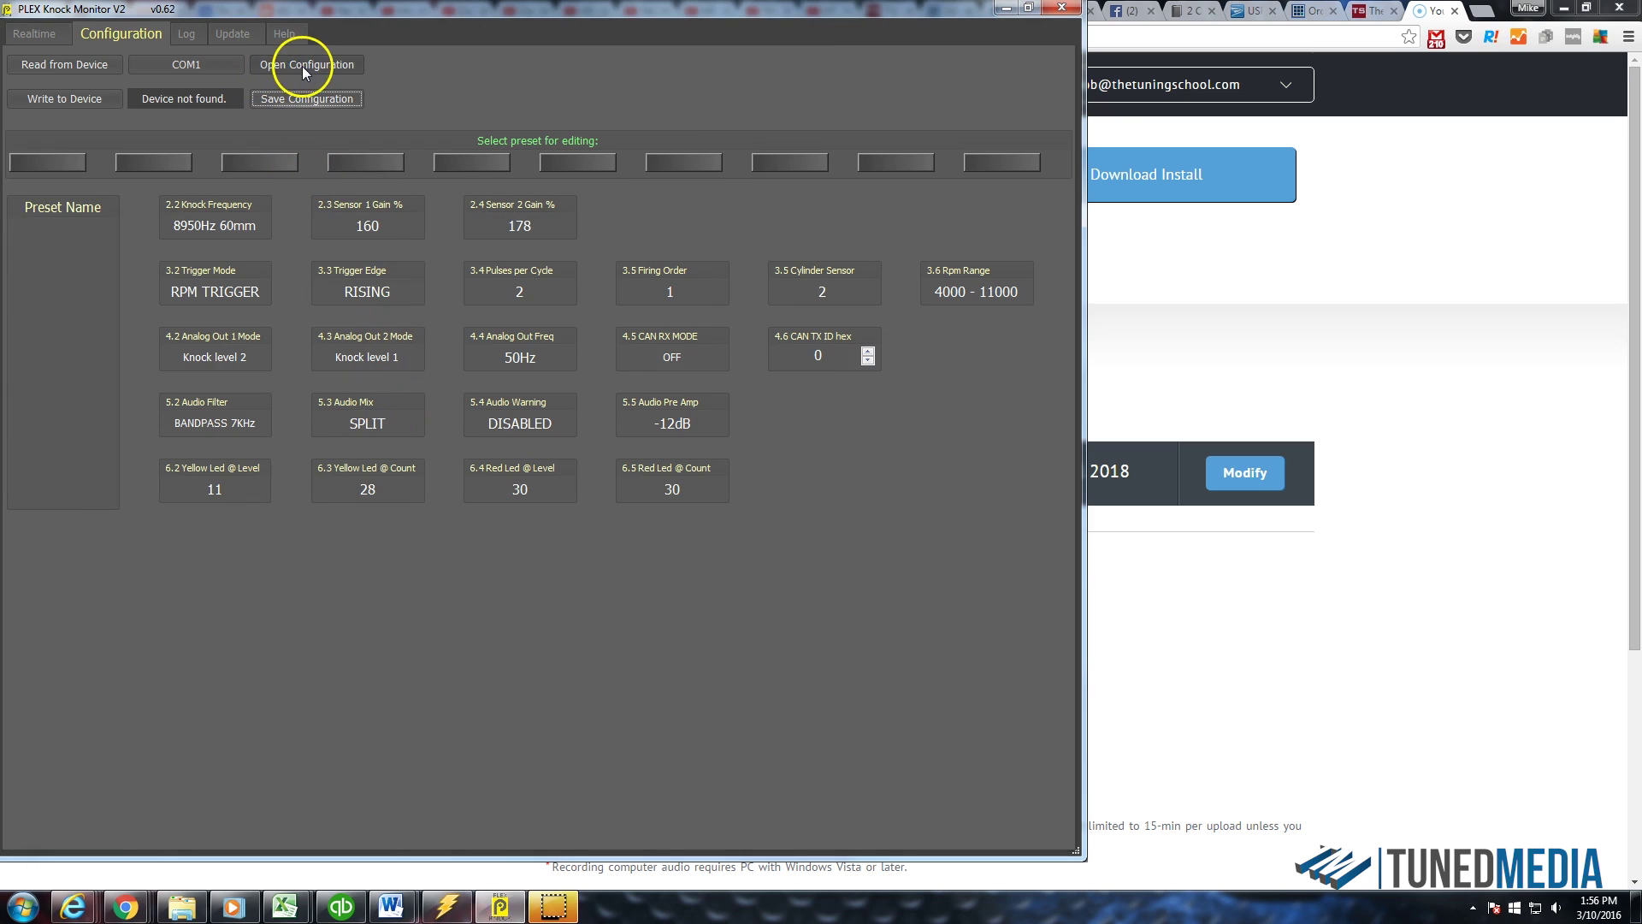
click(190, 36)
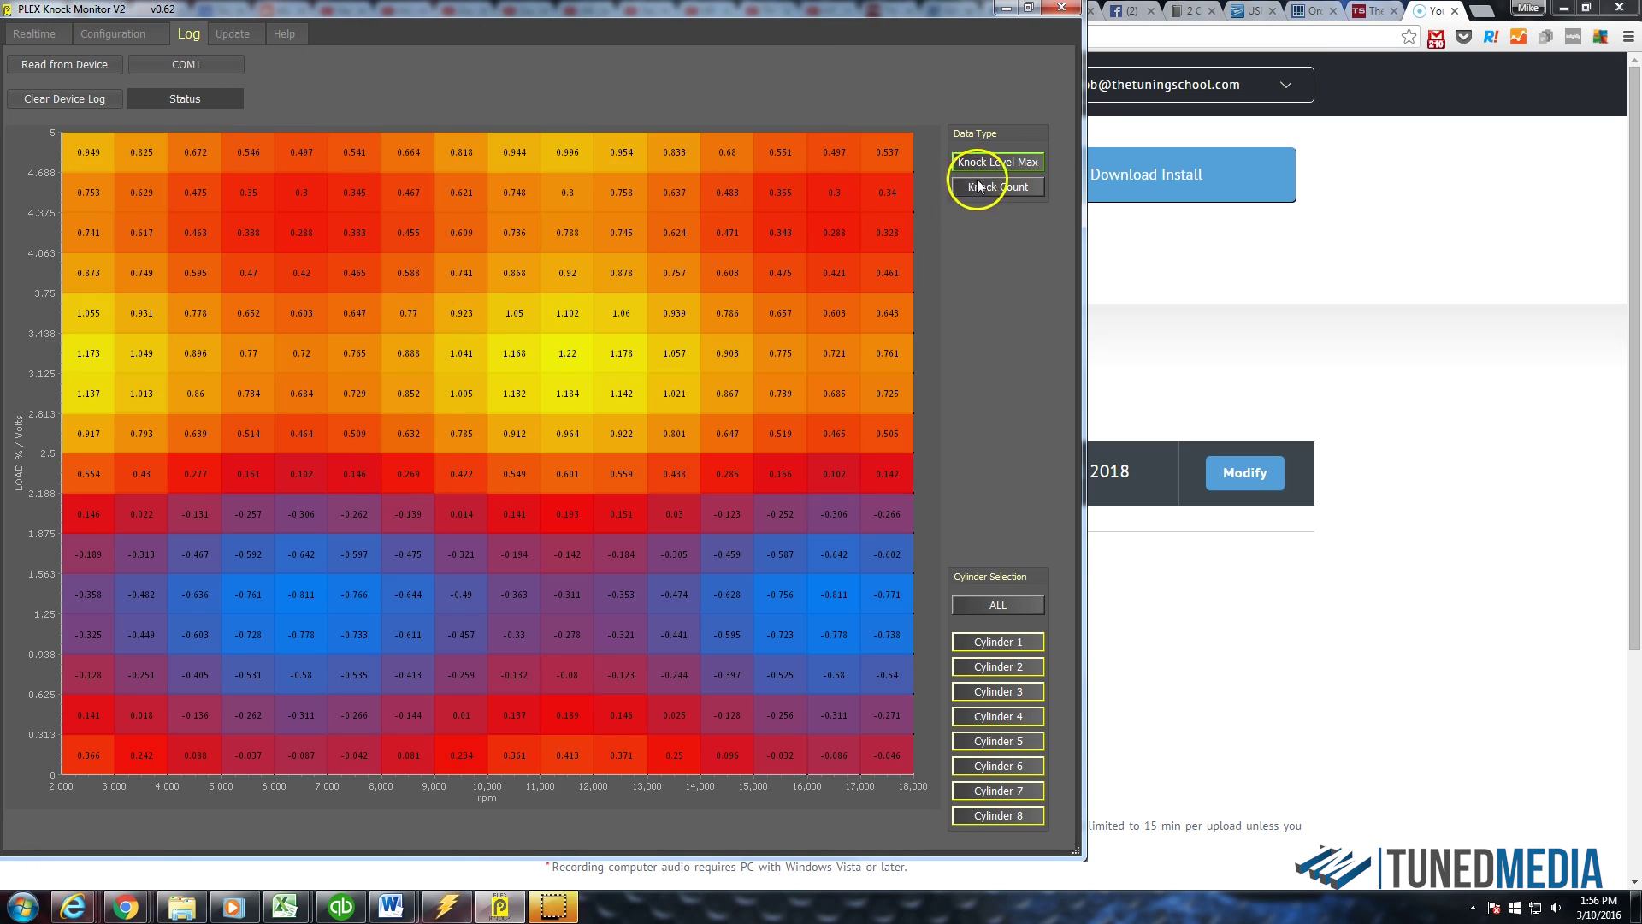
click(1012, 162)
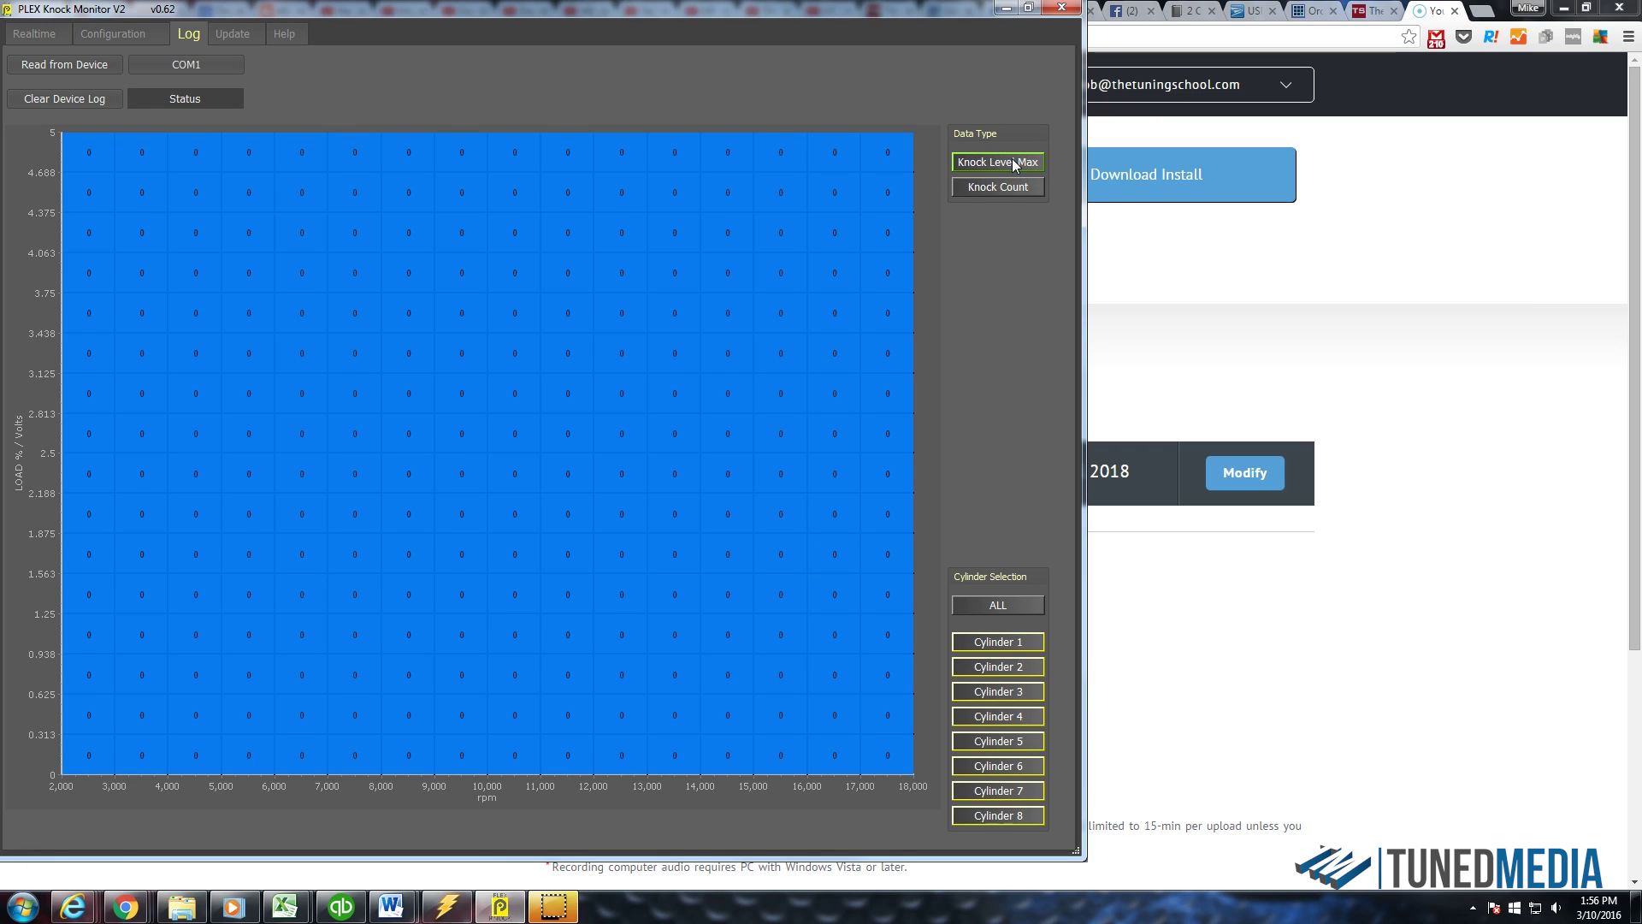
click(986, 189)
Step: Try to clear the device log and open the COM port selection
click(64, 100)
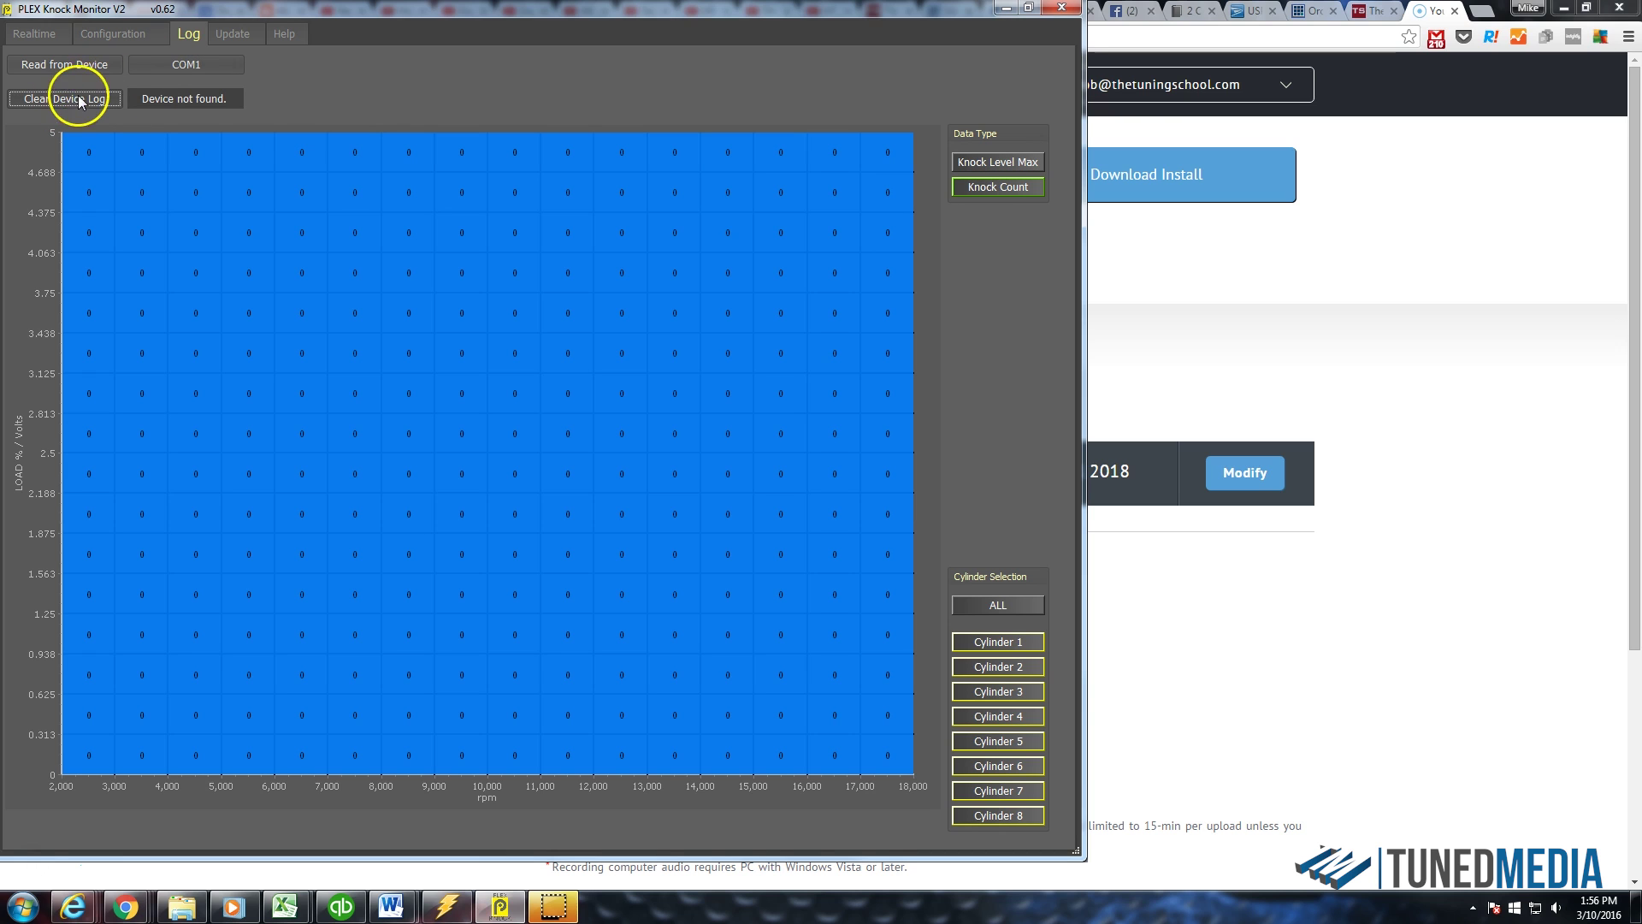
click(175, 65)
click(382, 89)
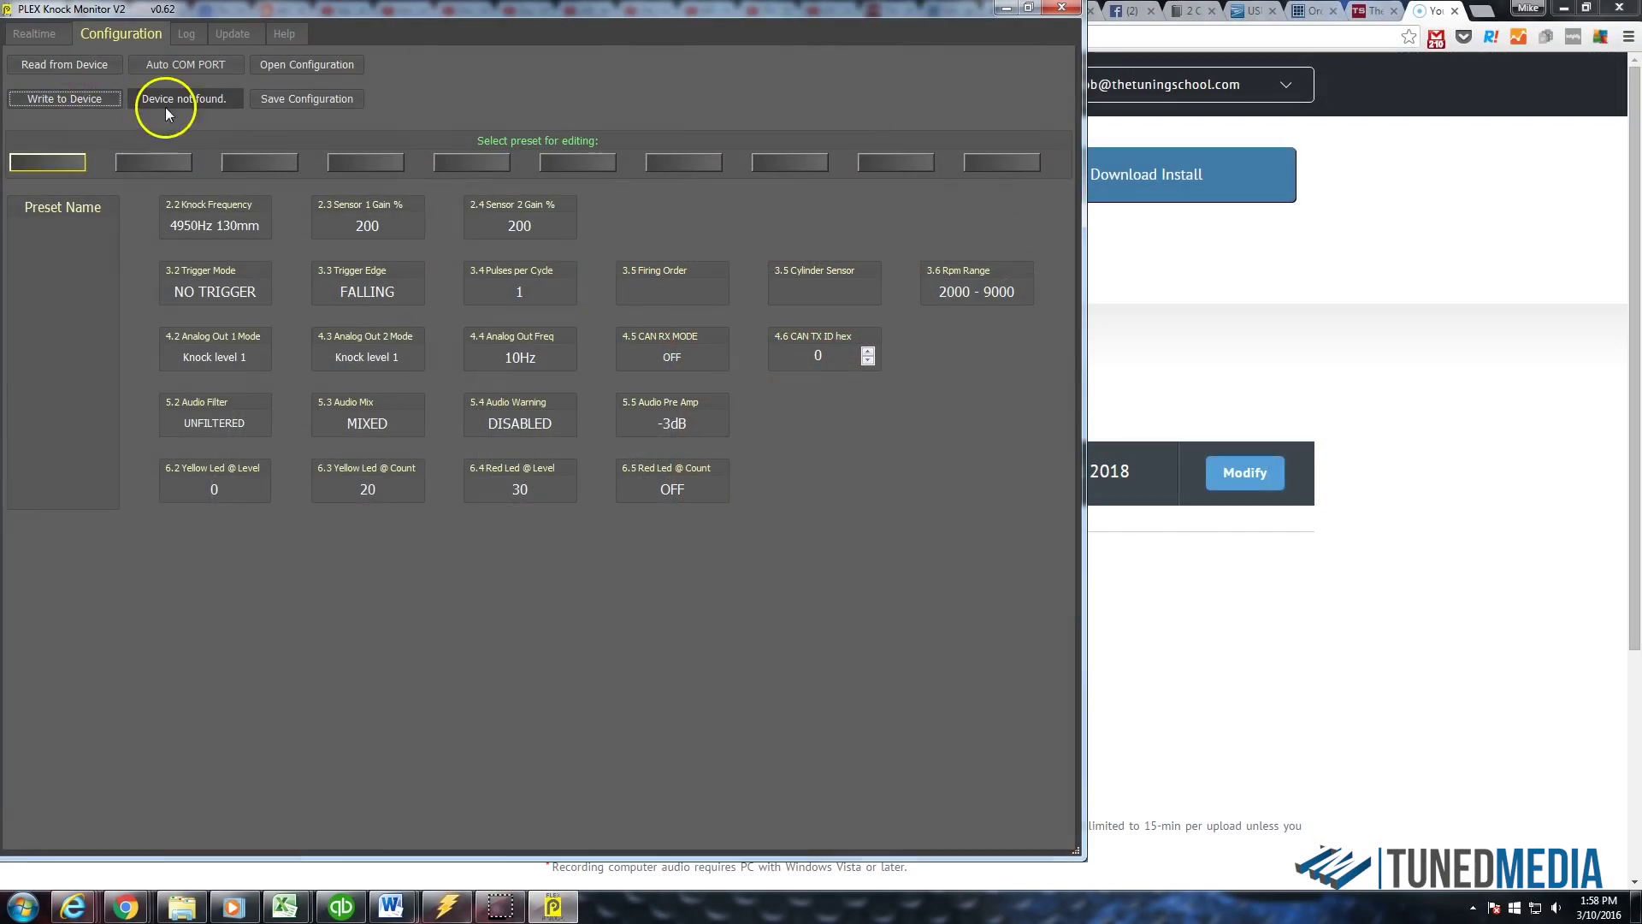
Step: Load the factory knock configuration file from the Knock Configuration Files folder and show its RPM TRIG preset
click(305, 65)
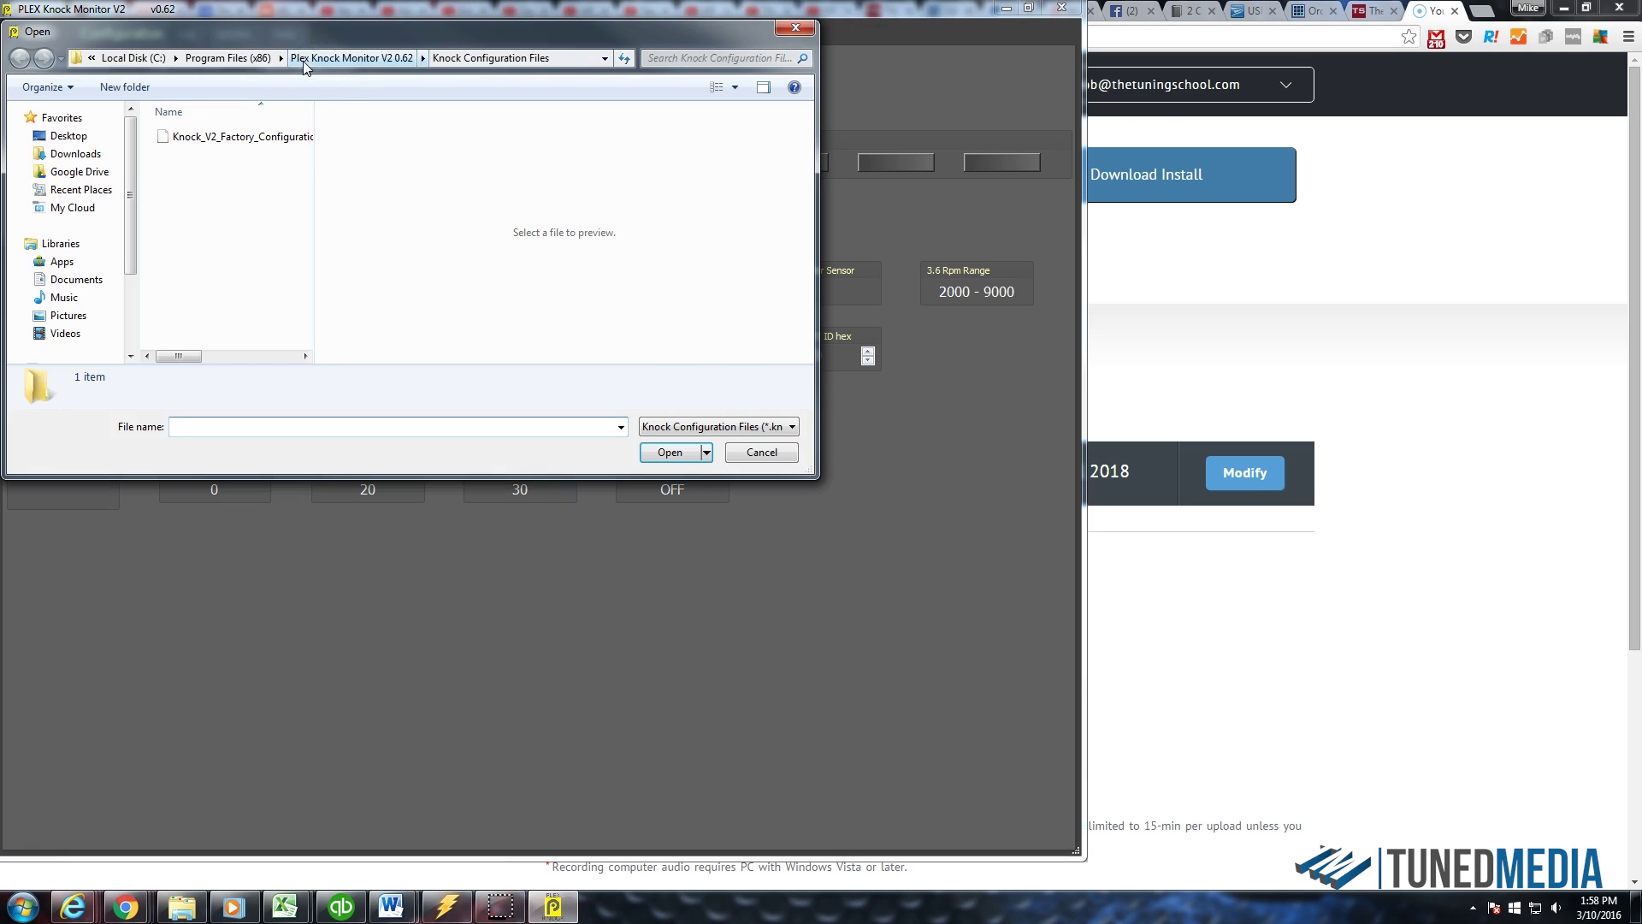
click(184, 136)
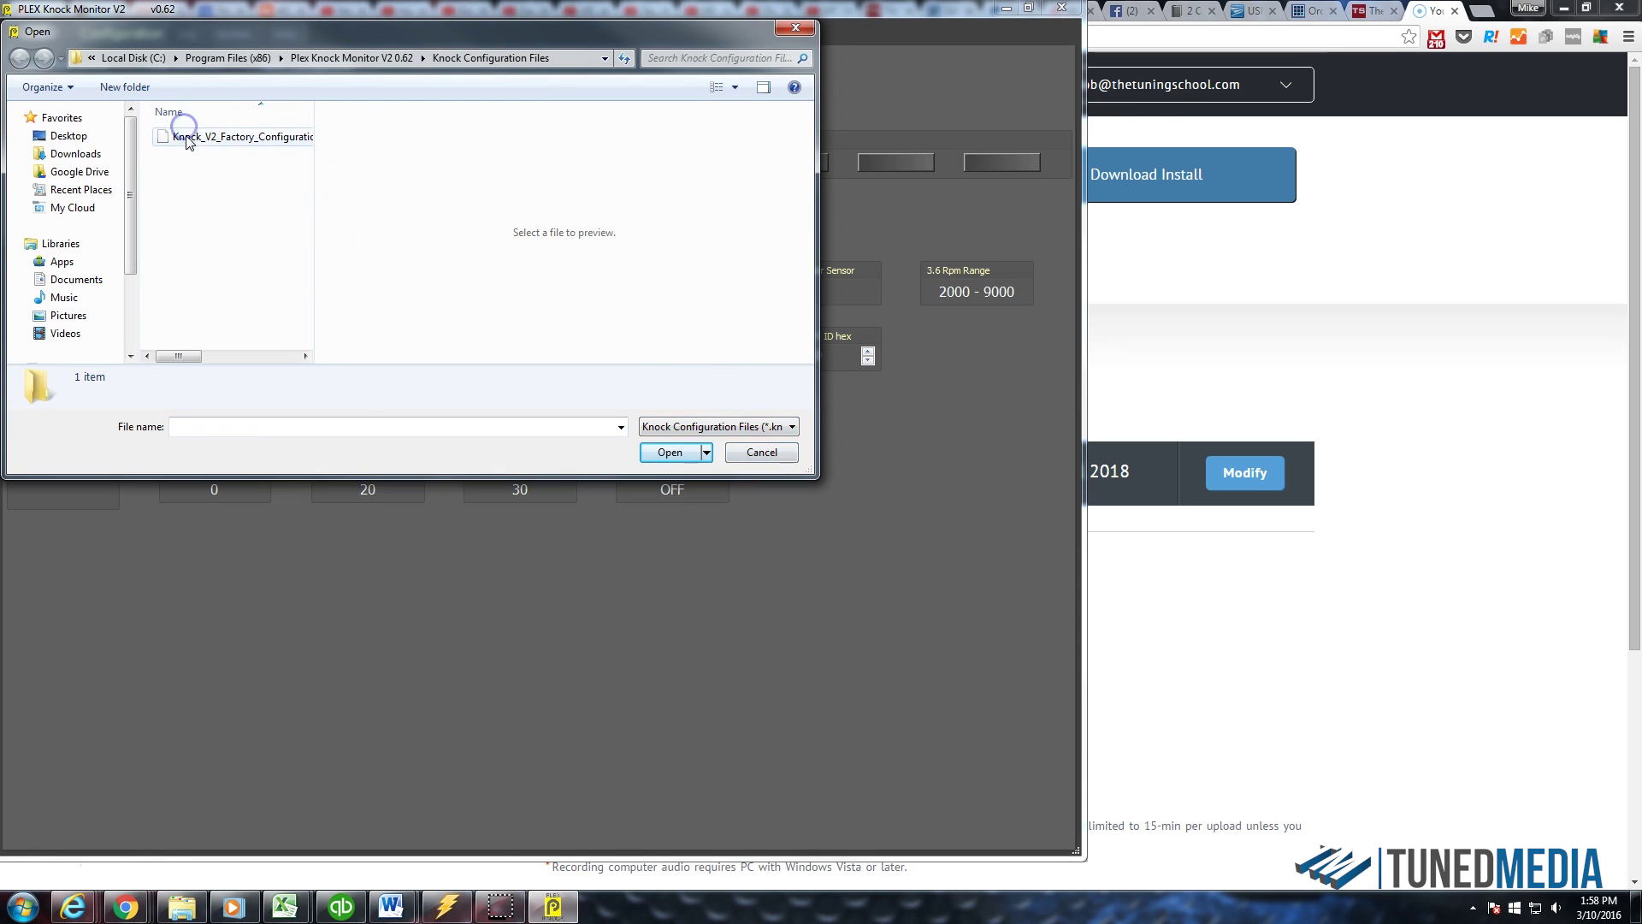
click(669, 451)
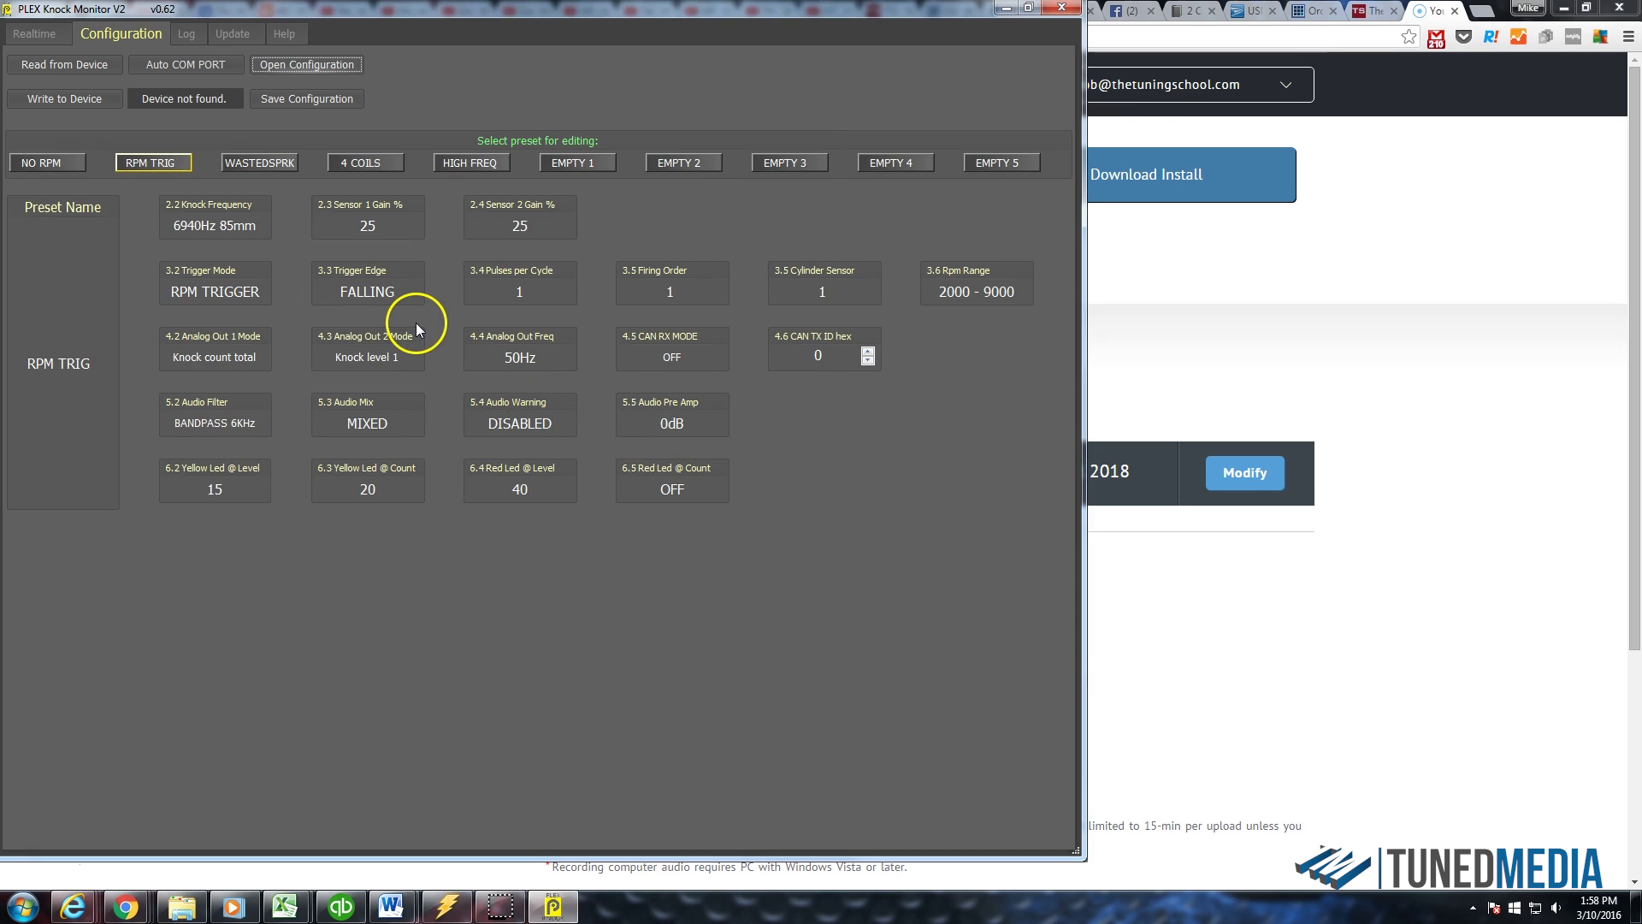
Step: Toggle Cylinder 1 and Cylinder 2 in the knock log's cylinder selection and restore the selection to all cylinders
click(189, 34)
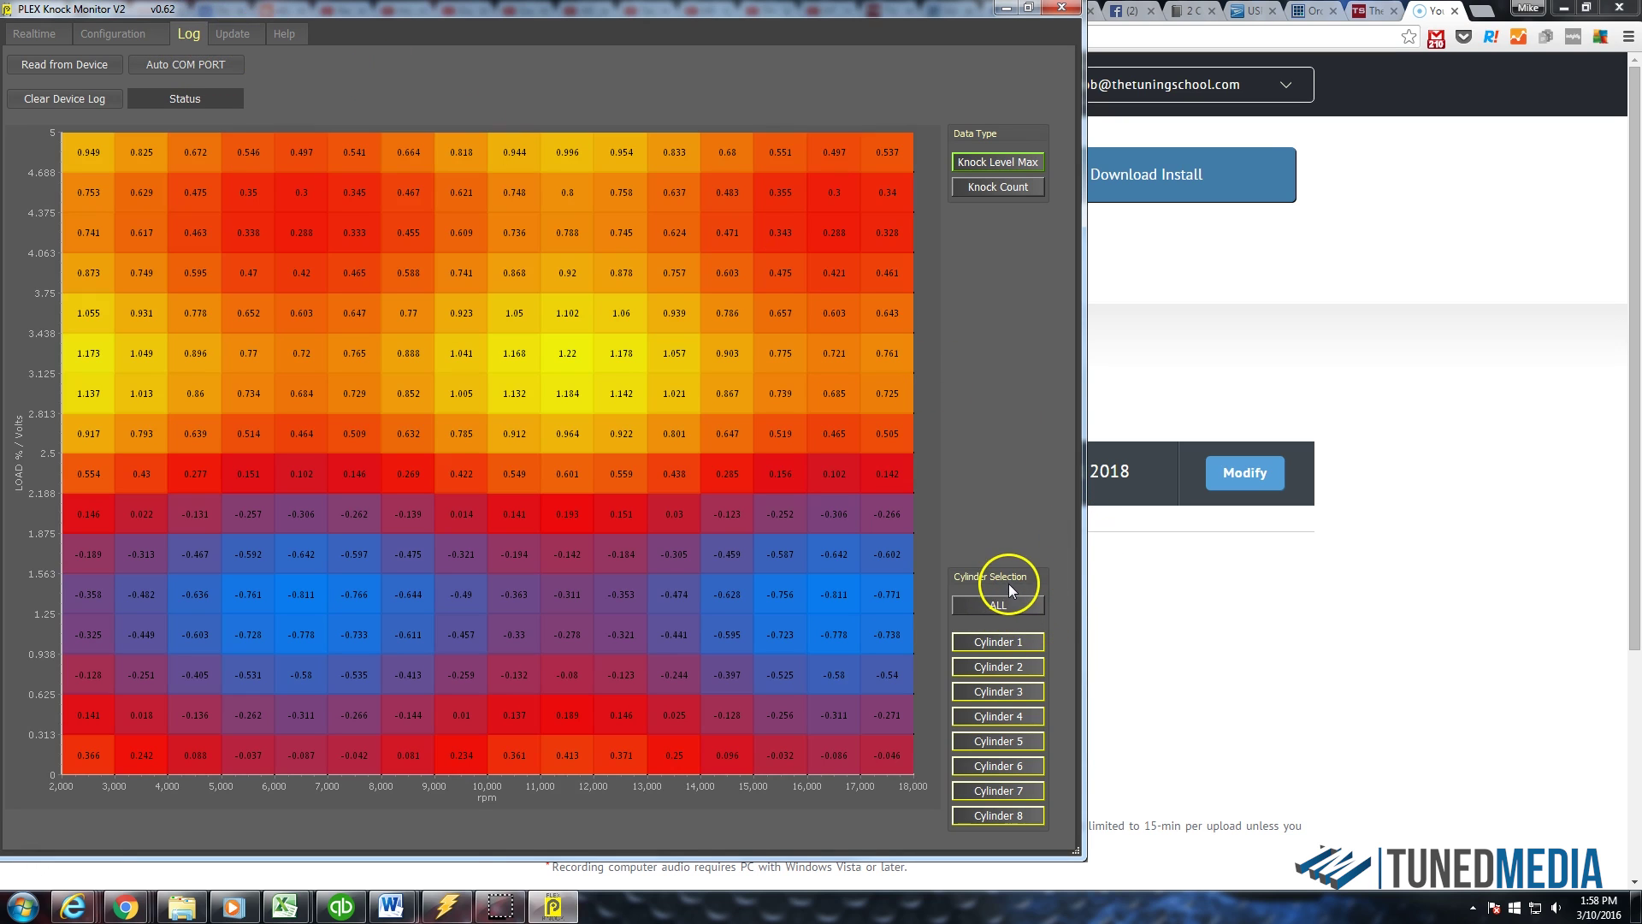
click(996, 641)
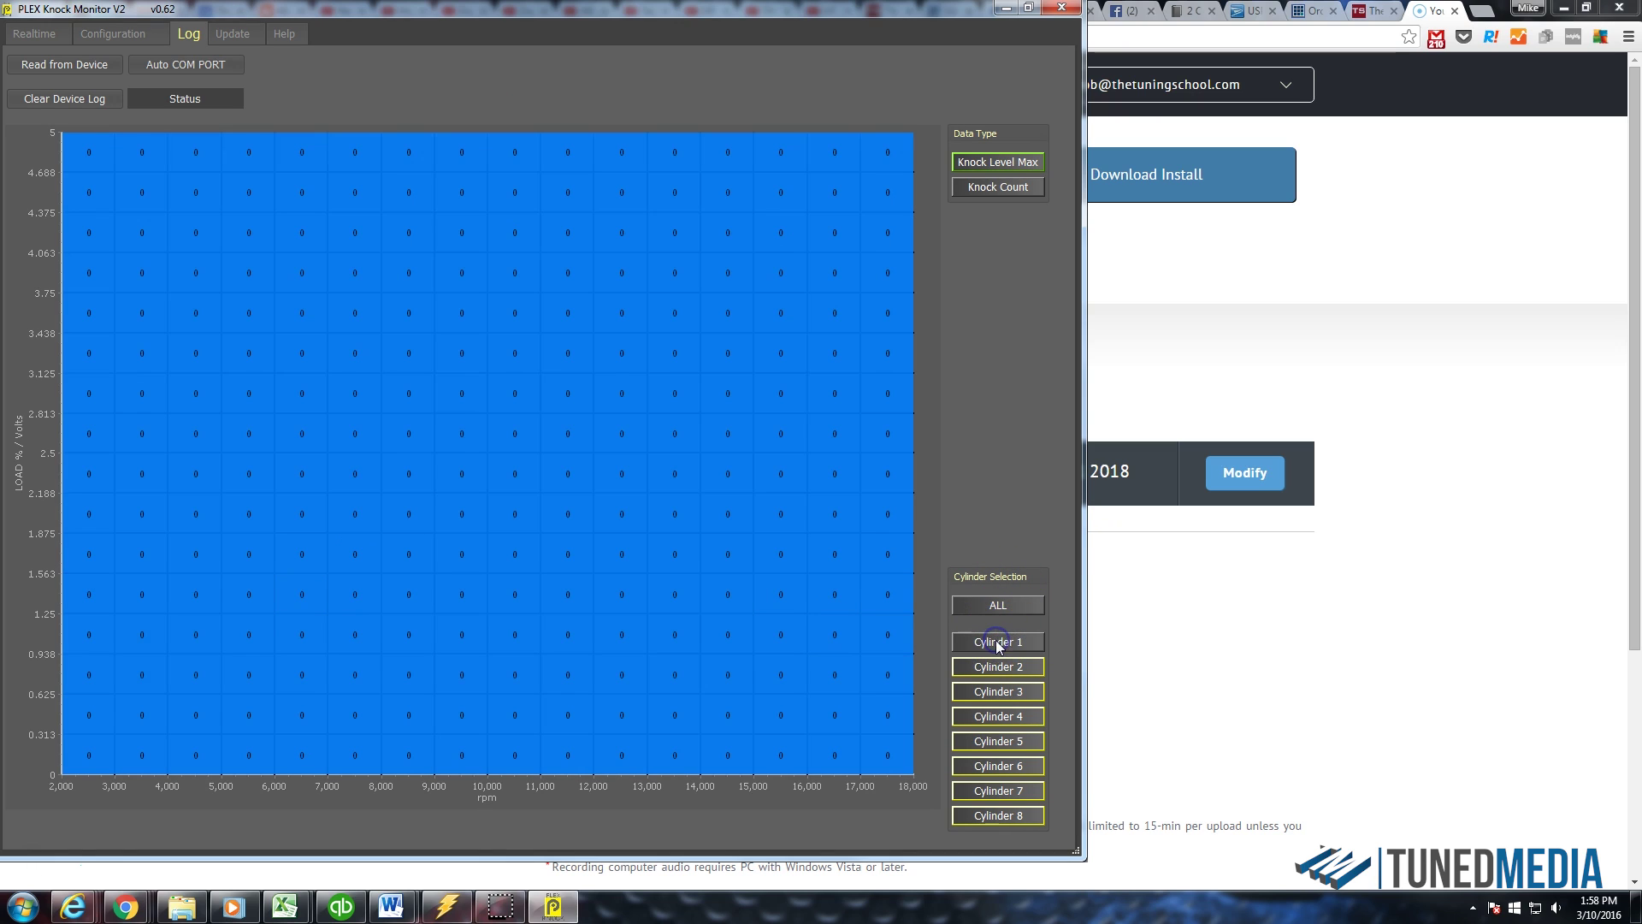
click(999, 667)
click(1000, 608)
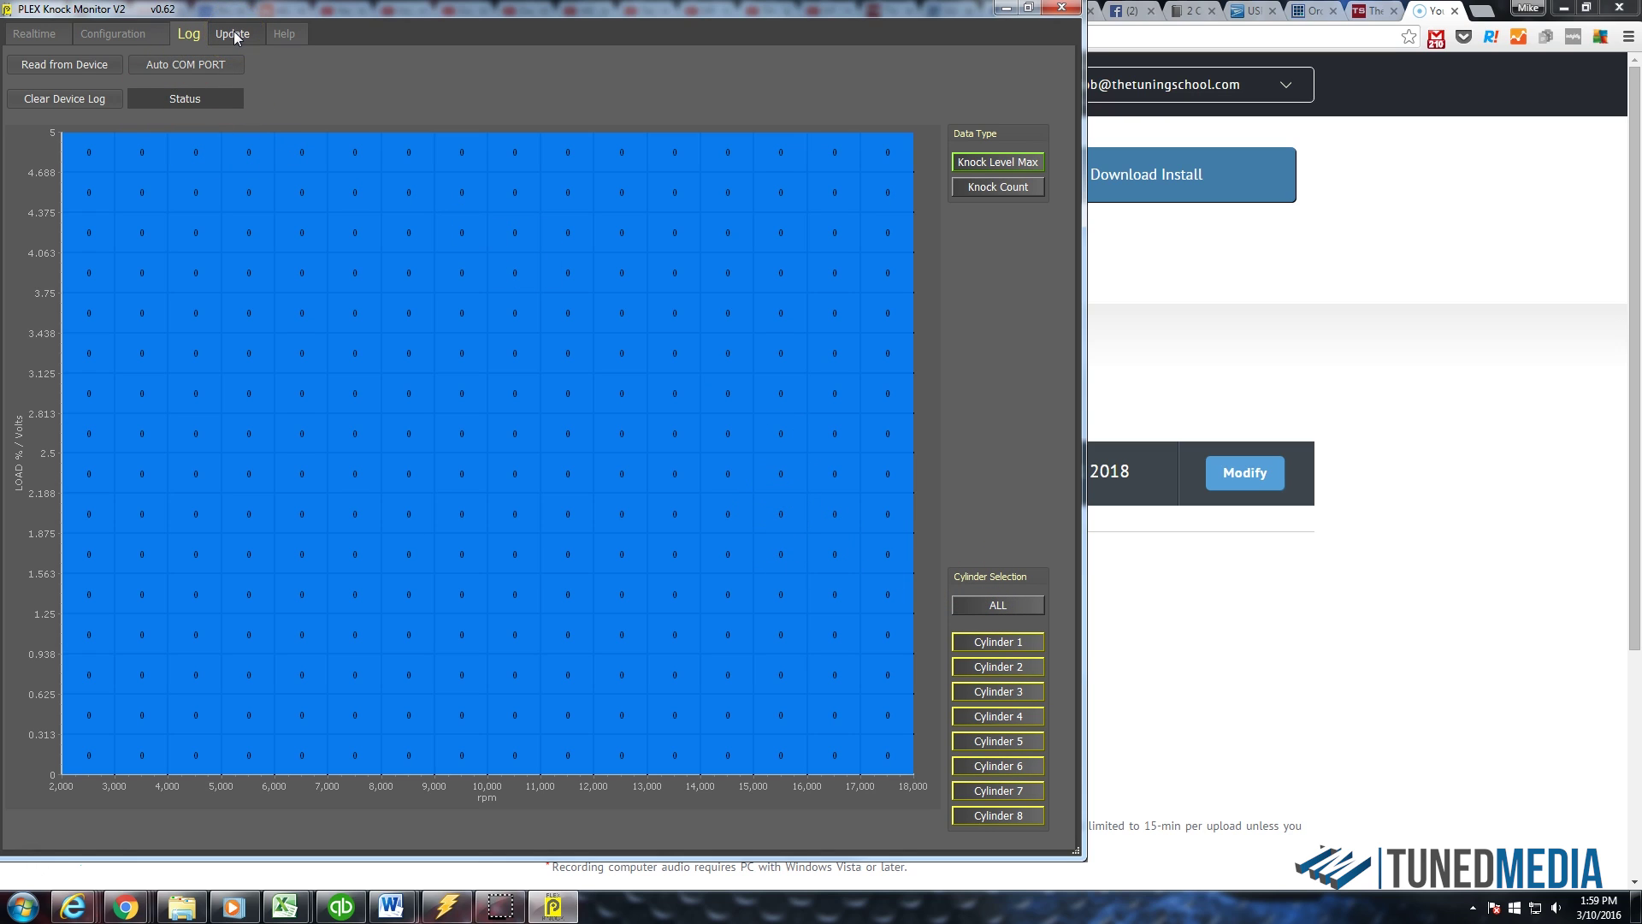
Step: Review the firmware update instructions and the help manual, and return to the realtime knock level graph
click(234, 35)
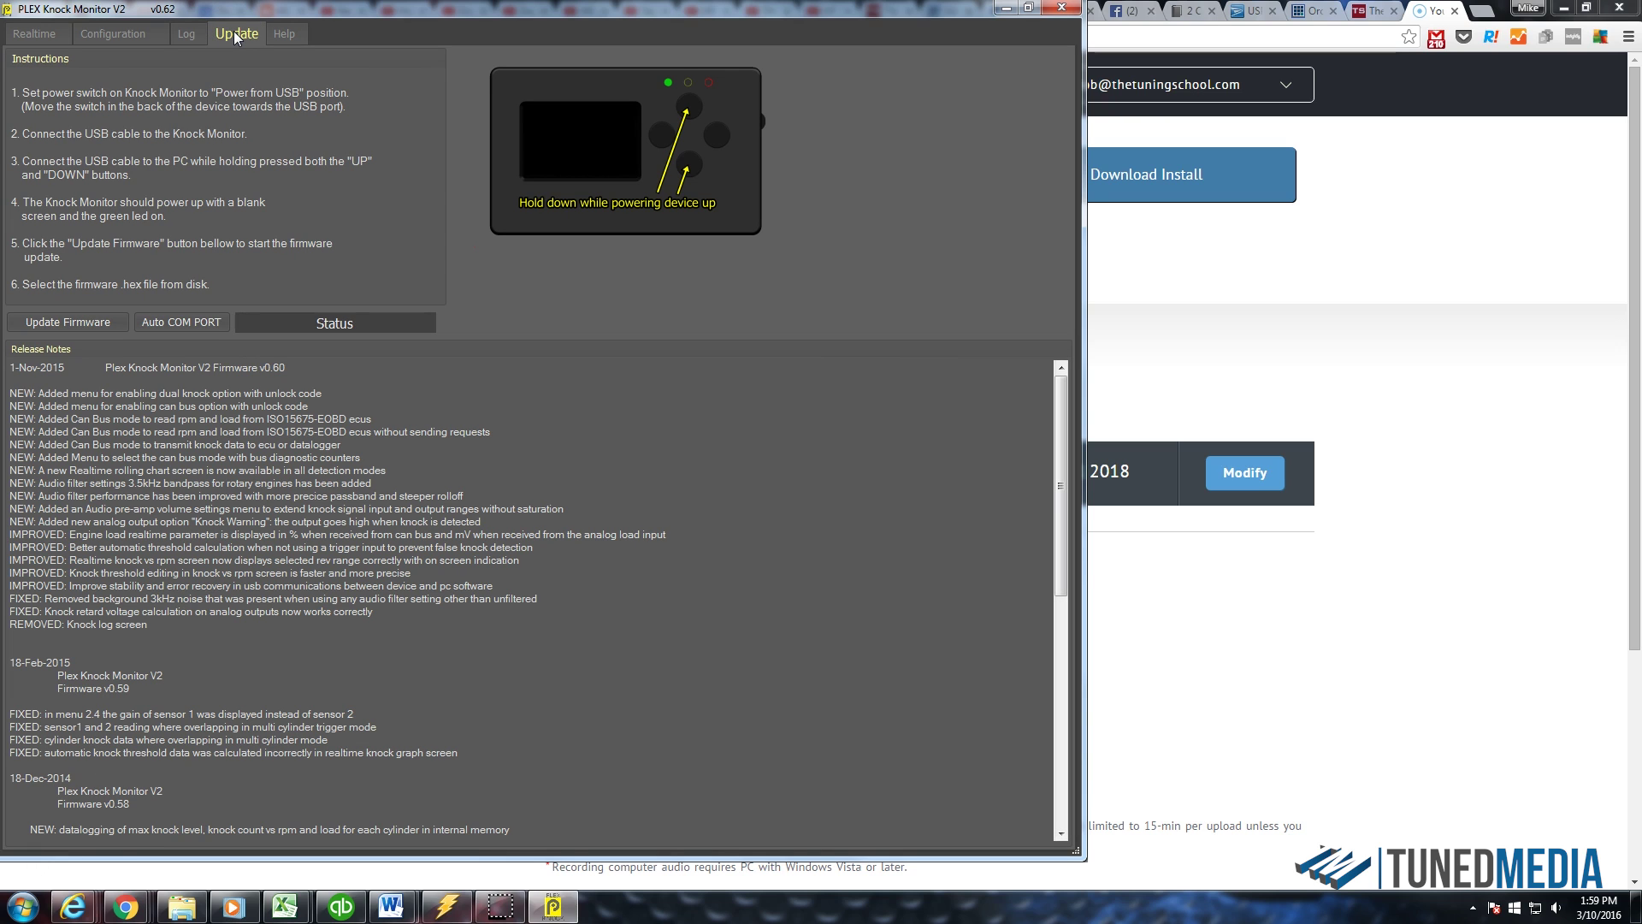
click(287, 34)
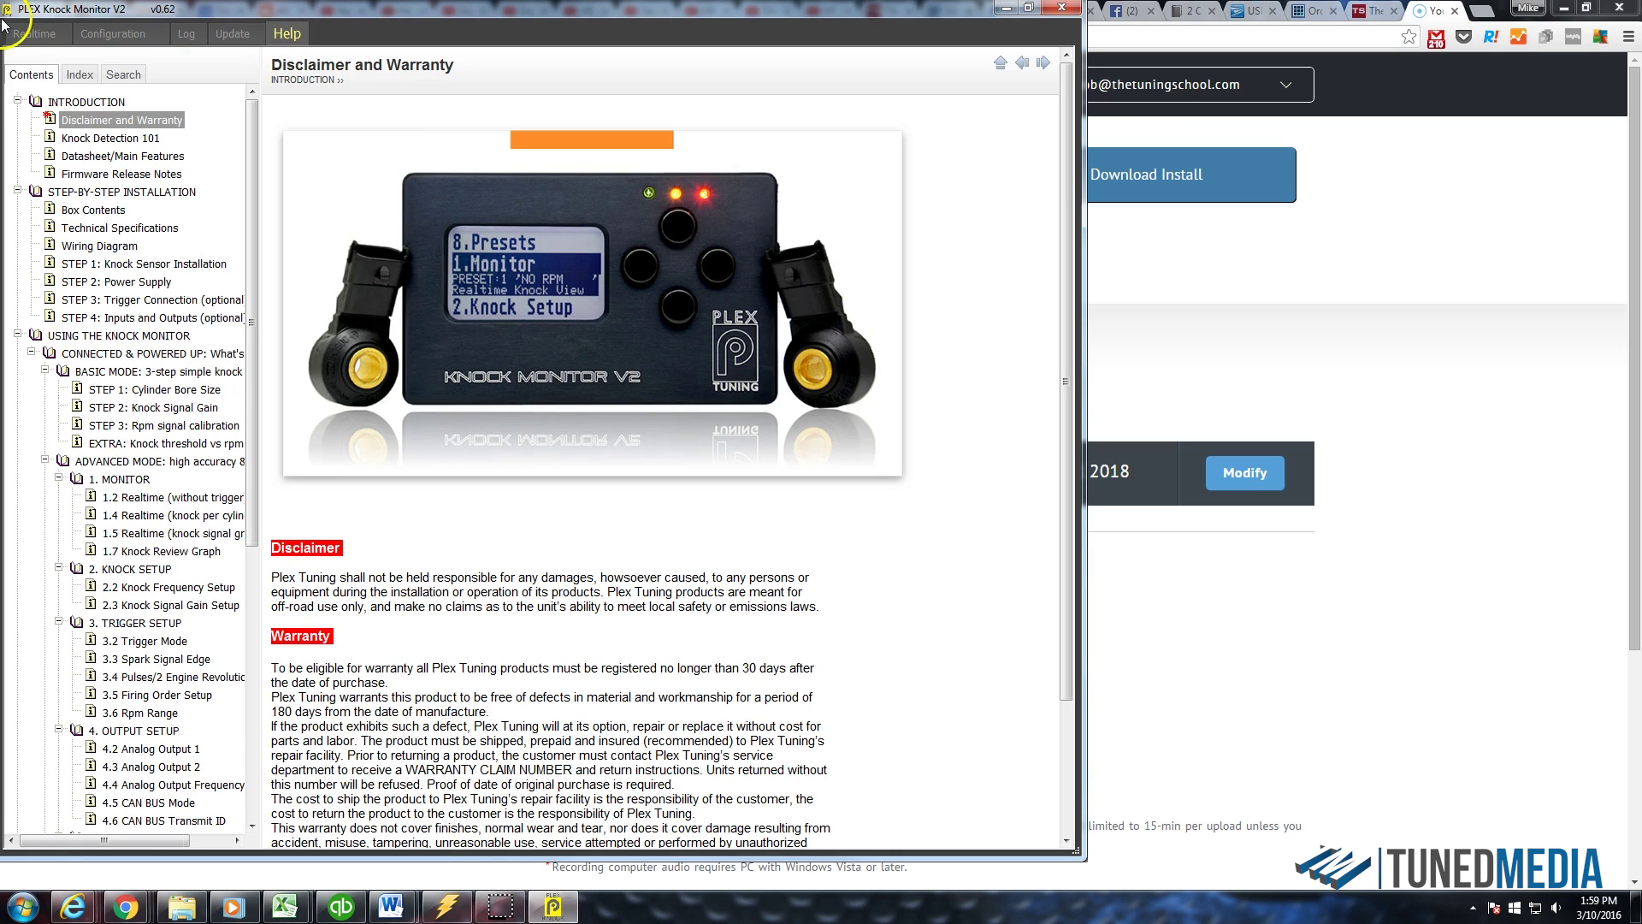
click(26, 35)
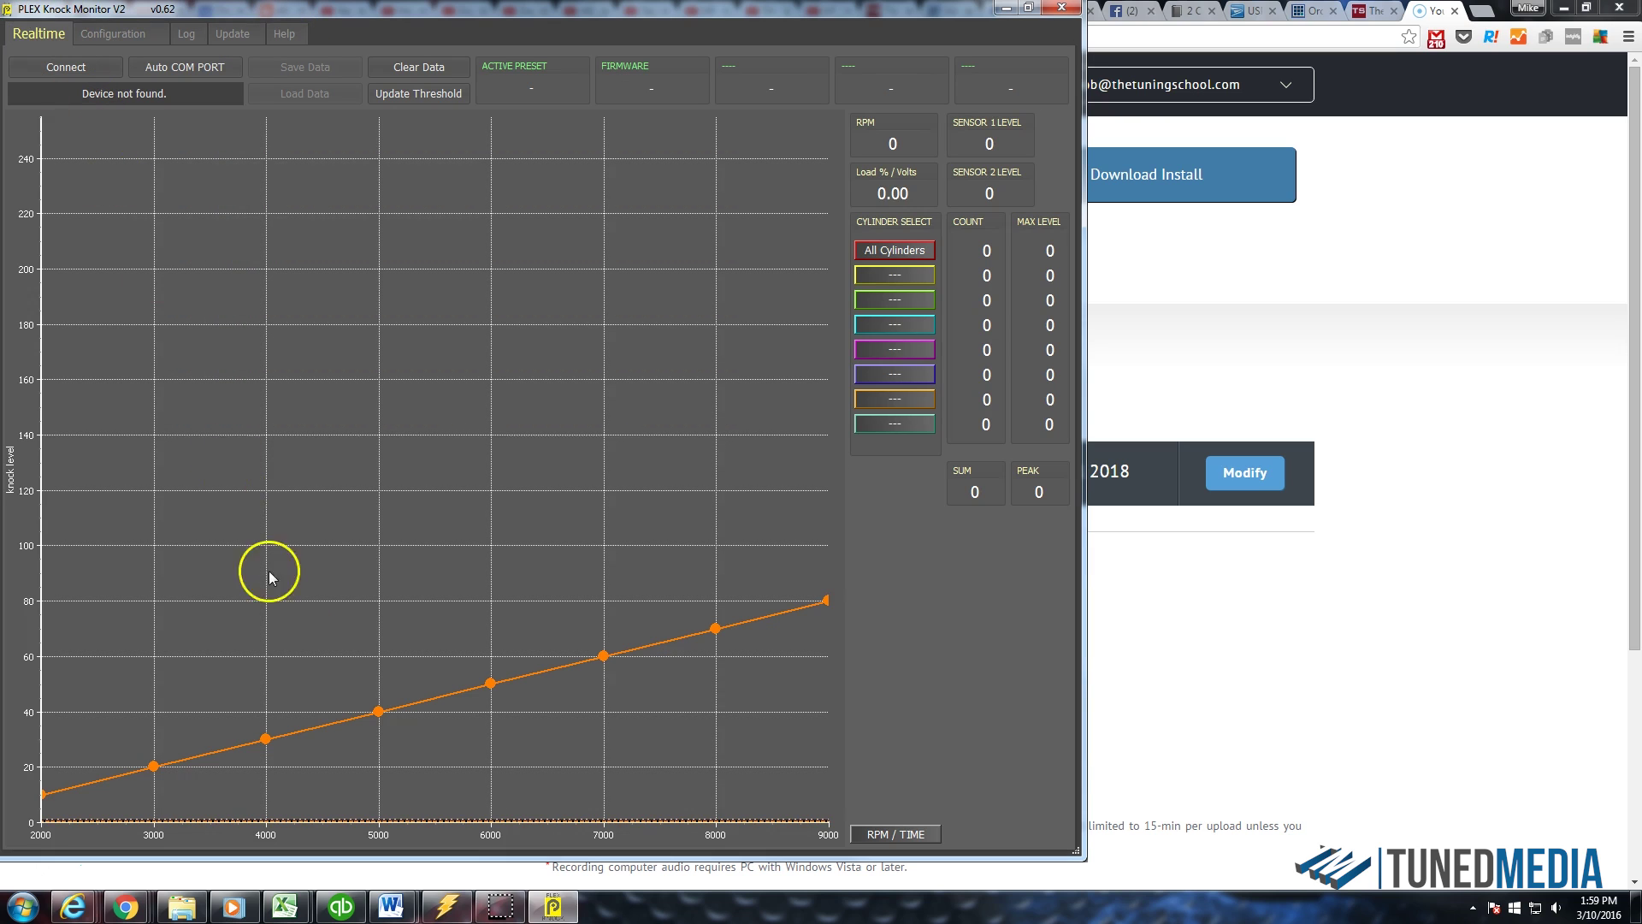